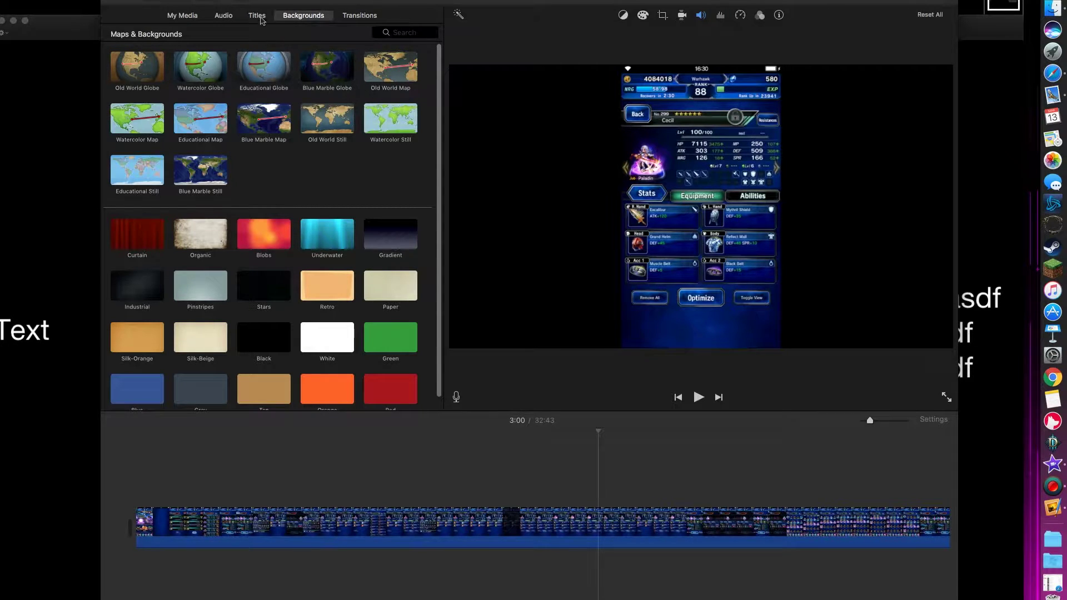
# - Add the Upper title above the gameplay clip at about the 2:23 mark
pyautogui.click(261, 19)
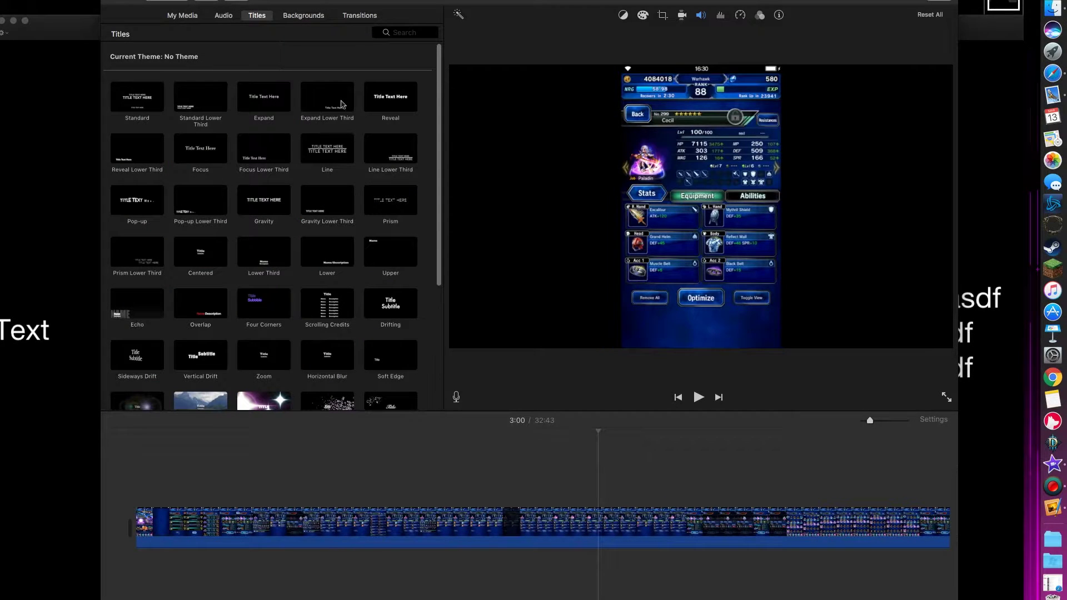
pyautogui.click(398, 262)
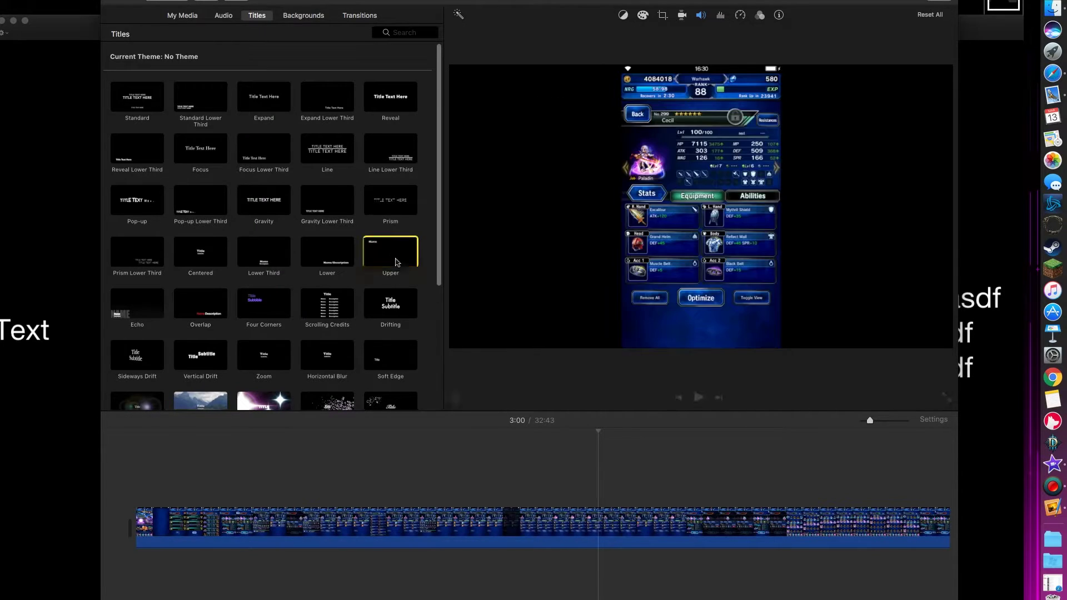
pyautogui.moveTo(398, 262); pyautogui.dragTo(504, 499)
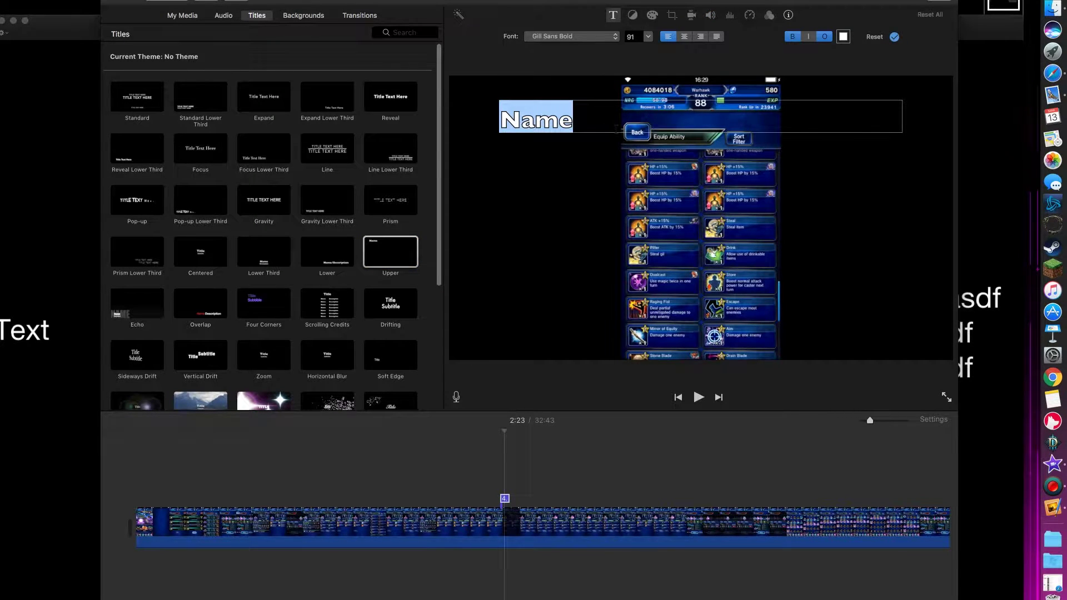
# - Replace the title's placeholder text with "TIPS:" followed by lines of "asdf", adding a second-column entry "asdfasdf" beside the first line
pyautogui.write('TIPS:')
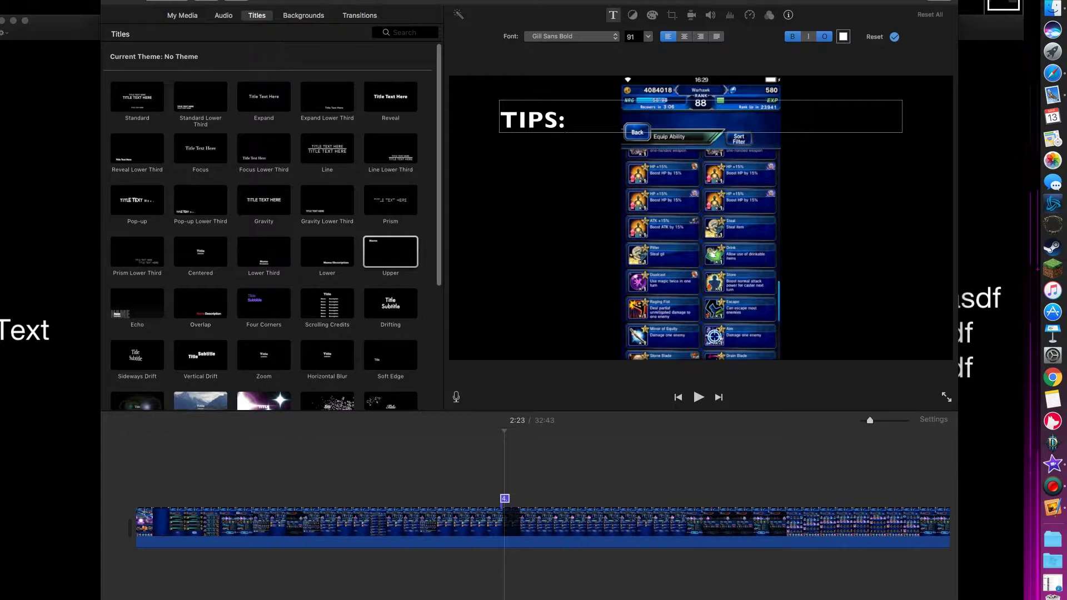
pyautogui.write(' asdf asdf asdf asdf')
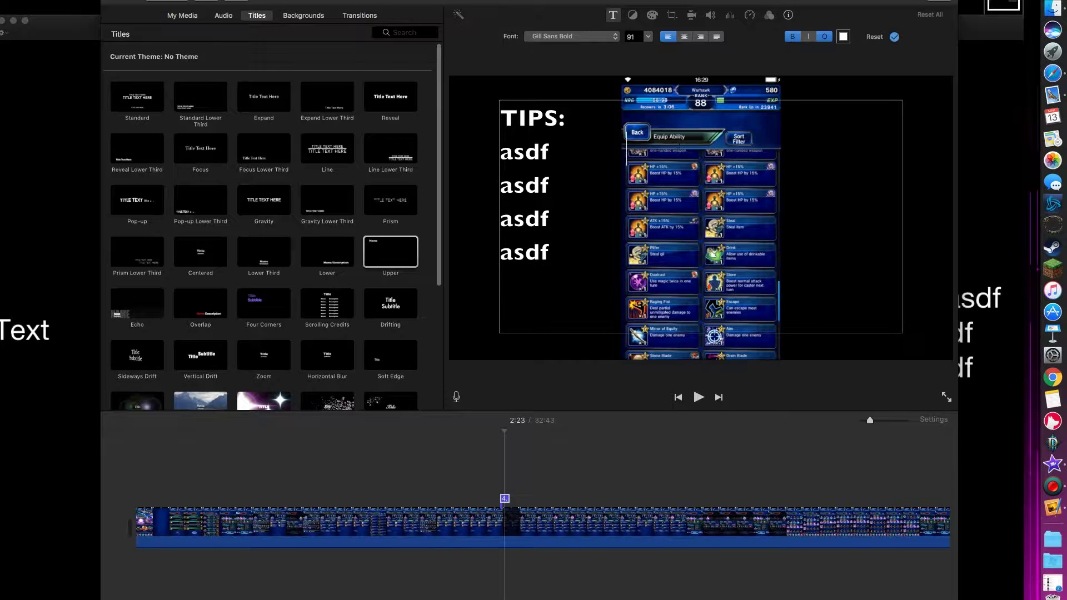
pyautogui.write('asdfasdf')
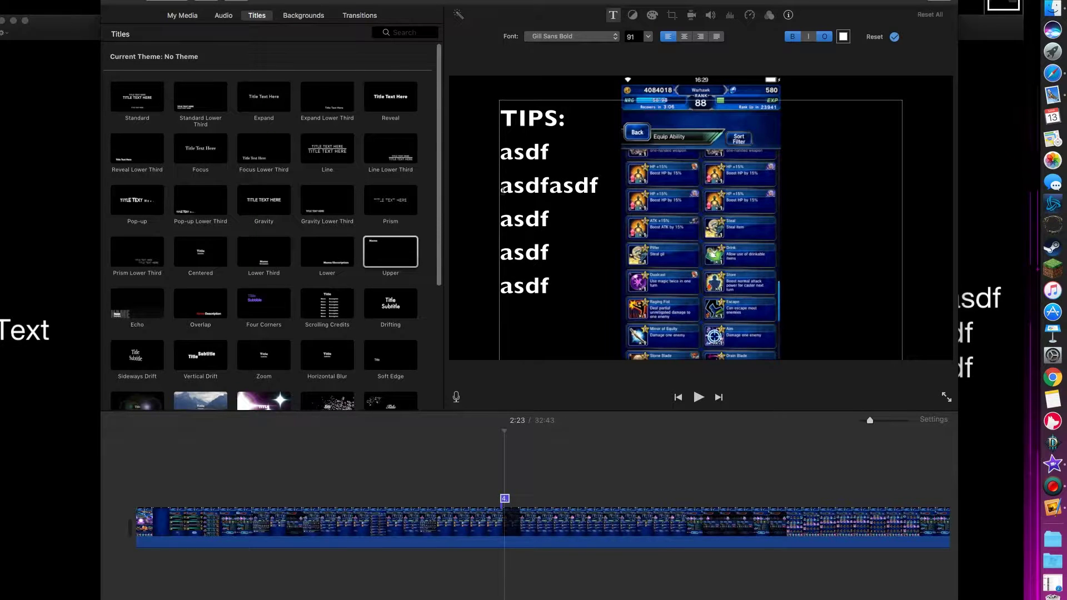
pyautogui.press('BackSpace')
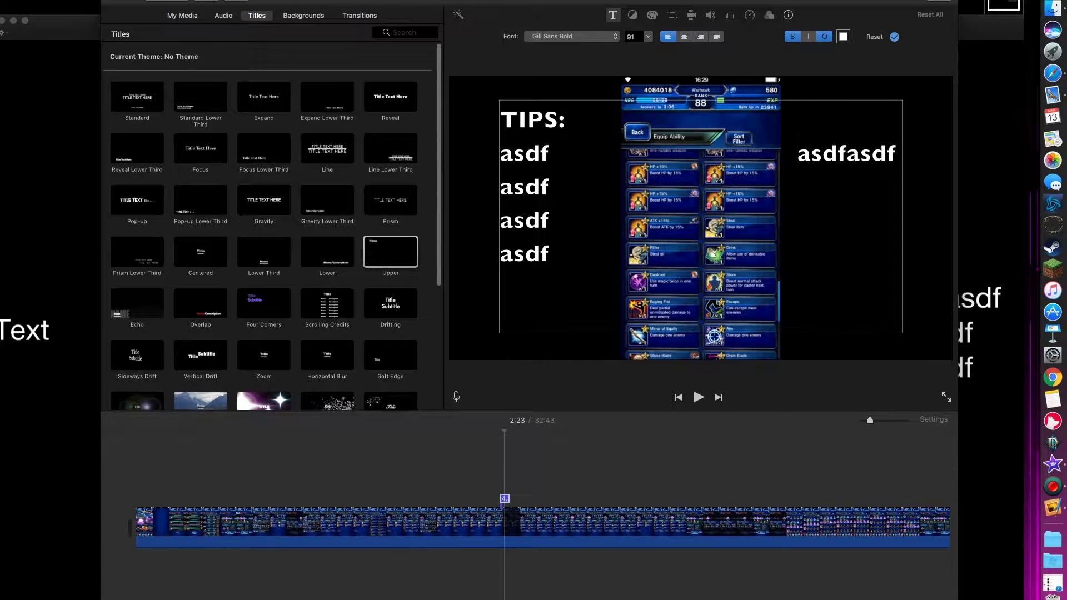
# - Select all of the title text, try center alignment, and set it back to left alignment
pyautogui.hotkey('shift', 'Up')
pyautogui.hotkey('shift', 'Up')
pyautogui.hotkey('shift', 'Up')
pyautogui.hotkey('shift', 'Up')
pyautogui.hotkey('shift', 'Up')
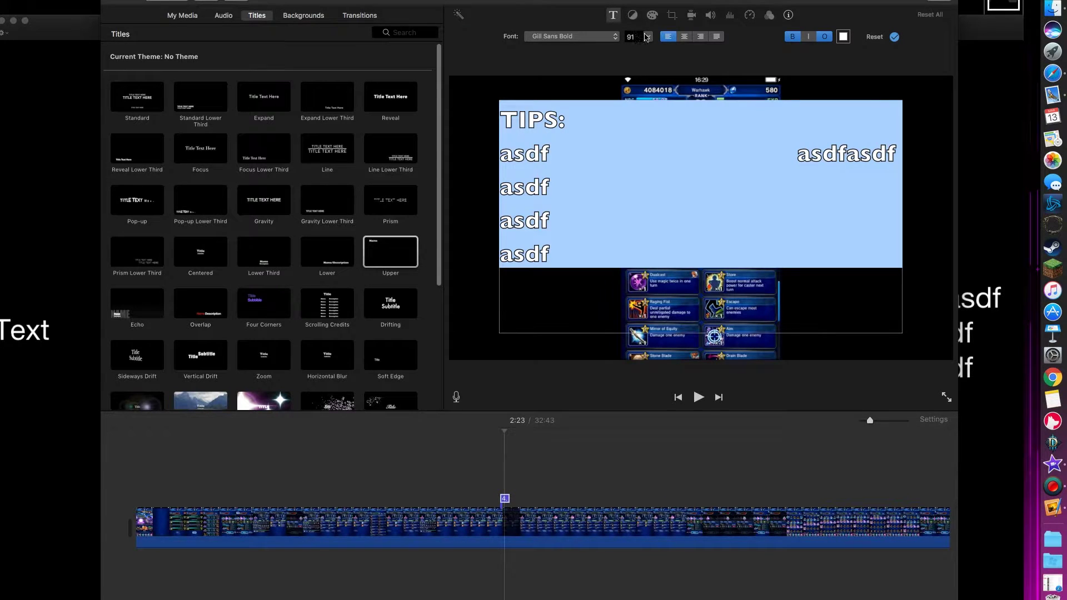
pyautogui.click(647, 37)
pyautogui.click(648, 41)
pyautogui.click(690, 39)
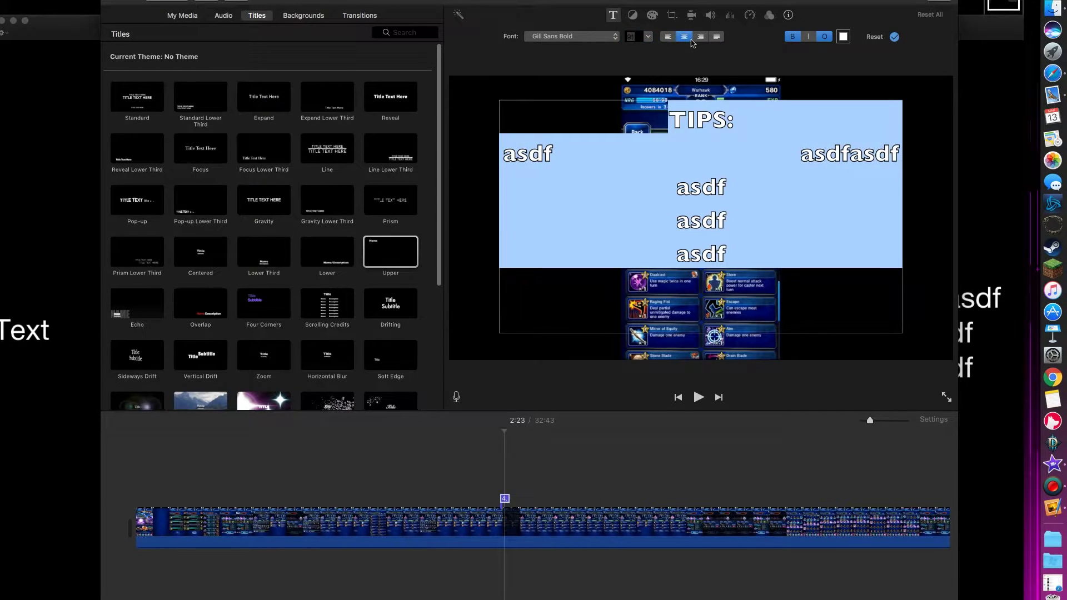
pyautogui.click(669, 37)
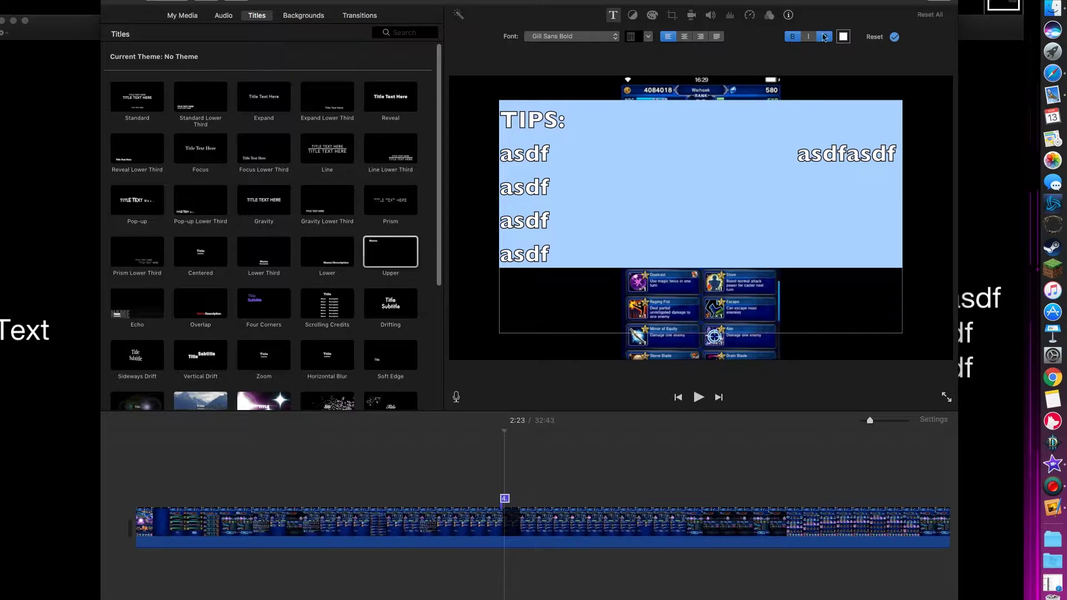
# - Select different parts of the title text and compare its two-column layout in editing mode with the preview
pyautogui.click(655, 197)
pyautogui.moveTo(569, 267); pyautogui.dragTo(526, 156)
pyautogui.click(567, 167)
pyautogui.moveTo(537, 103); pyautogui.dragTo(502, 103)
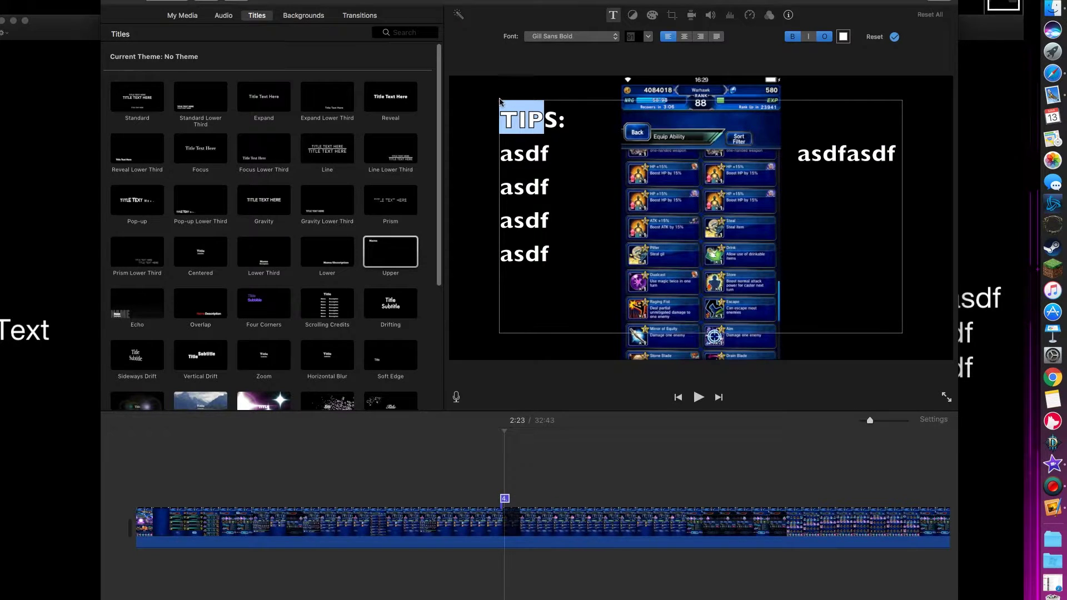
pyautogui.press('Escape')
pyautogui.doubleClick(551, 190)
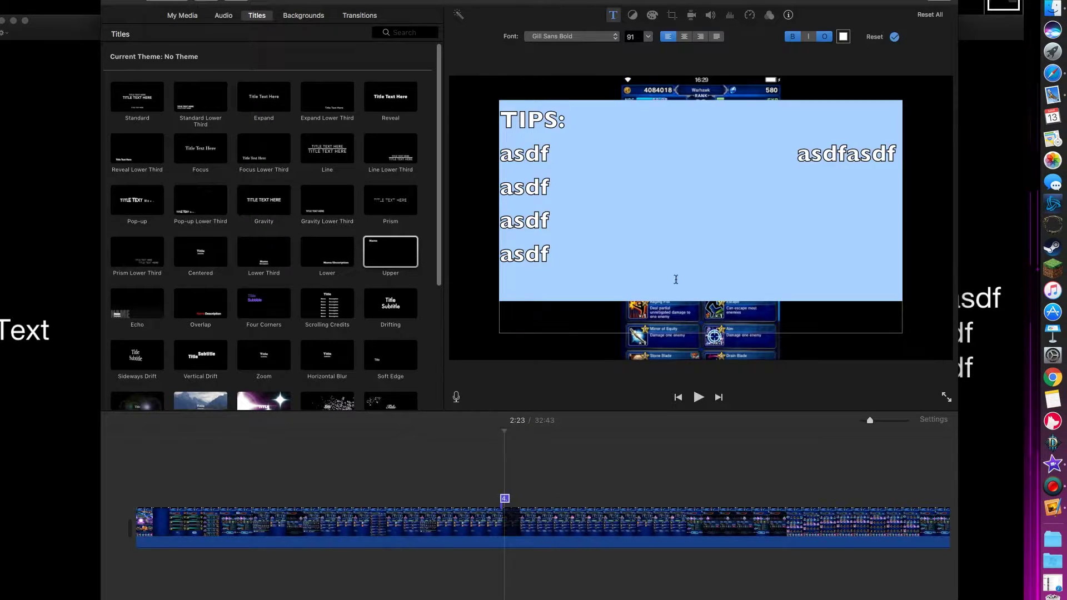
pyautogui.click(893, 331)
pyautogui.click(906, 336)
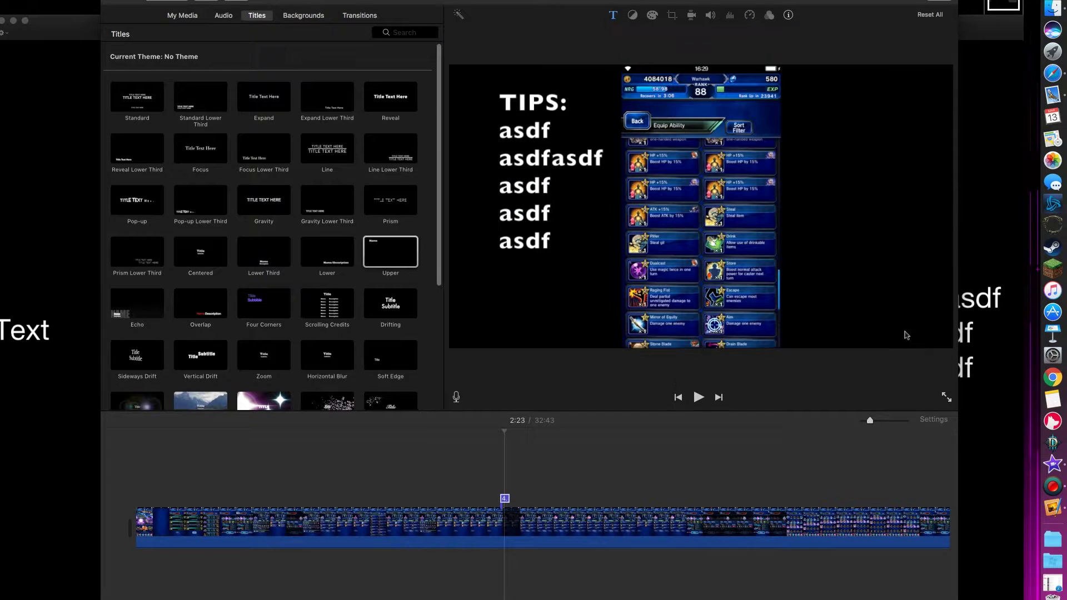
pyautogui.doubleClick(531, 153)
pyautogui.click(559, 214)
pyautogui.click(482, 259)
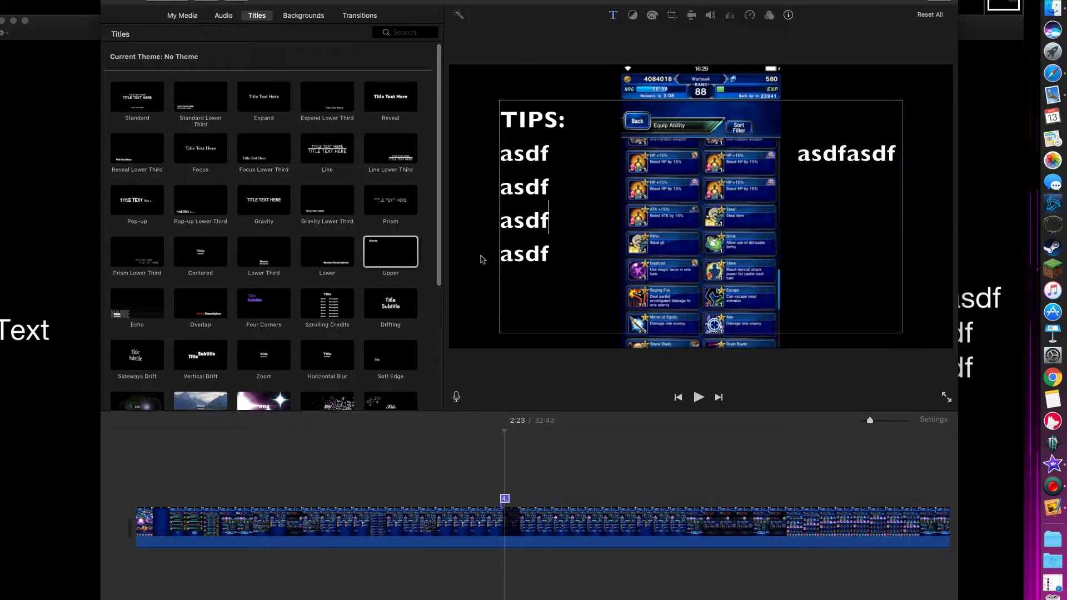
# - Delete the "TIPS:" title from the timeline
pyautogui.click(506, 500)
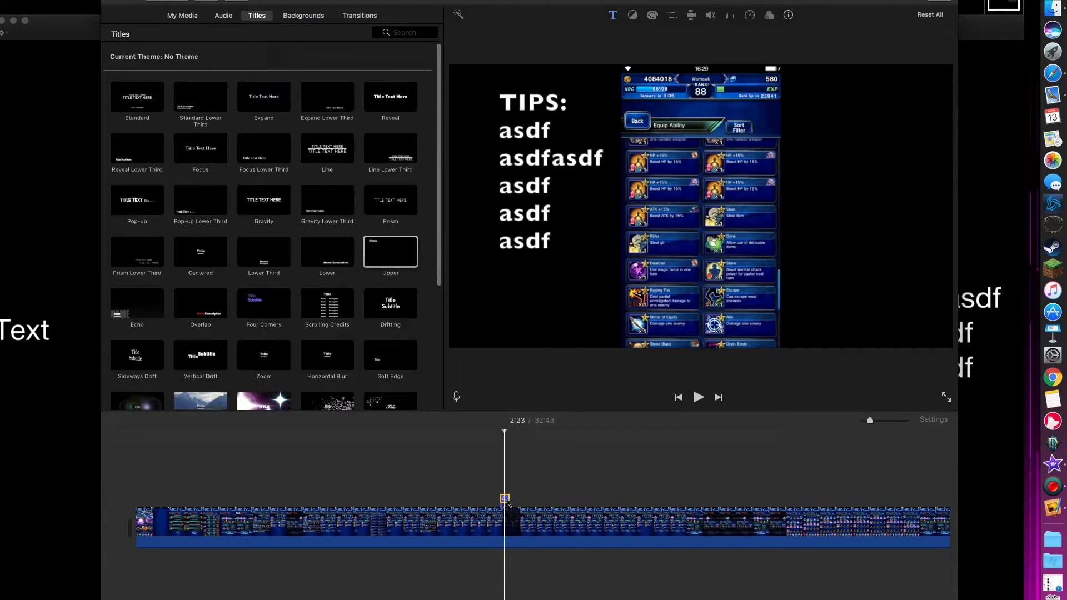
pyautogui.press('Delete')
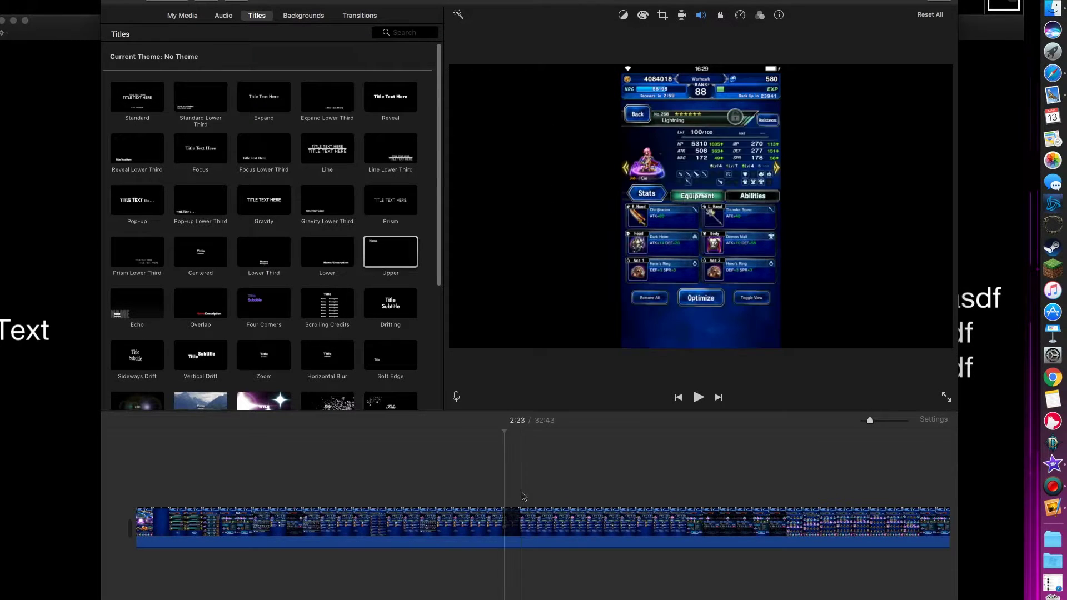
# - Switch to Pixelmator and slightly narrow the multi-line "asdf" text box in bg.pxm from its left edge
pyautogui.click(1060, 514)
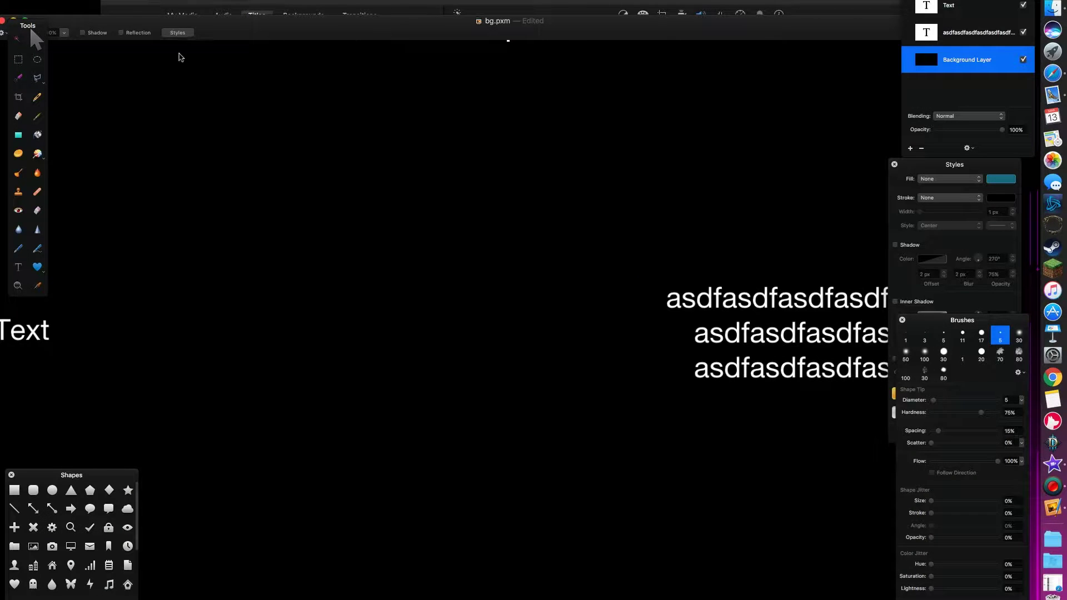
pyautogui.moveTo(216, 38); pyautogui.dragTo(291, 32)
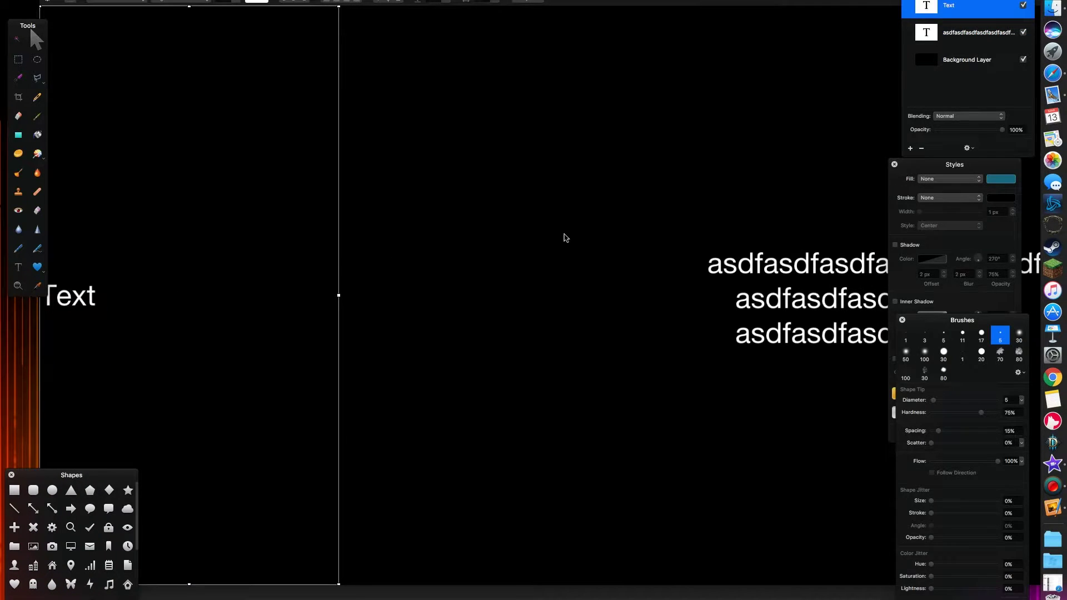
pyautogui.click(813, 271)
pyautogui.moveTo(744, 2); pyautogui.dragTo(634, 1)
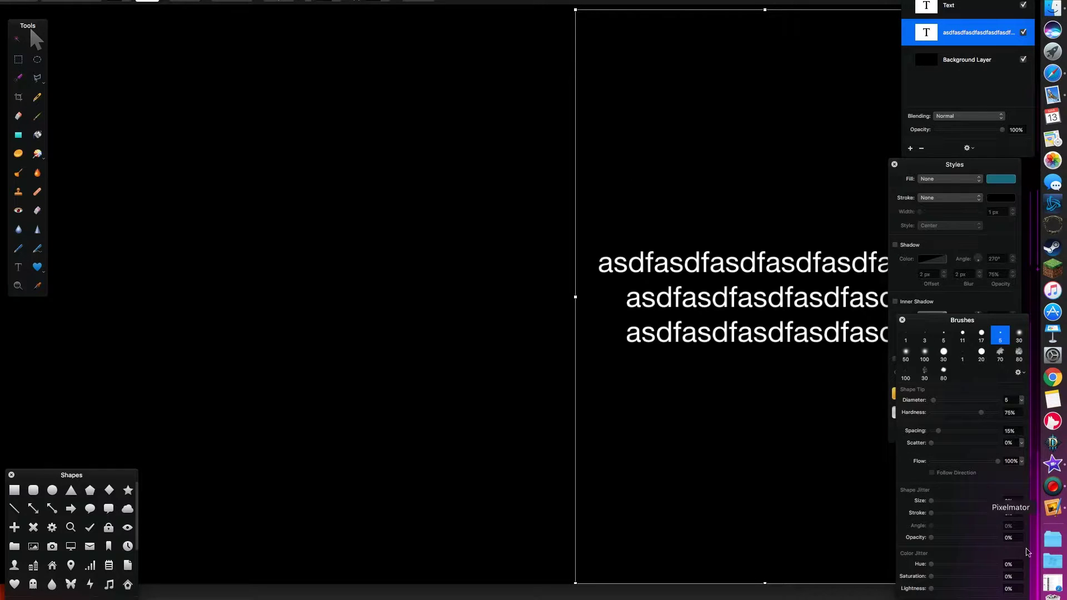
pyautogui.moveTo(574, 298)
pyautogui.mouseDown()
pyautogui.moveTo(659, 298)
pyautogui.moveTo(581, 297)
pyautogui.mouseUp()
pyautogui.moveTo(594, 3); pyautogui.dragTo(446, 2)
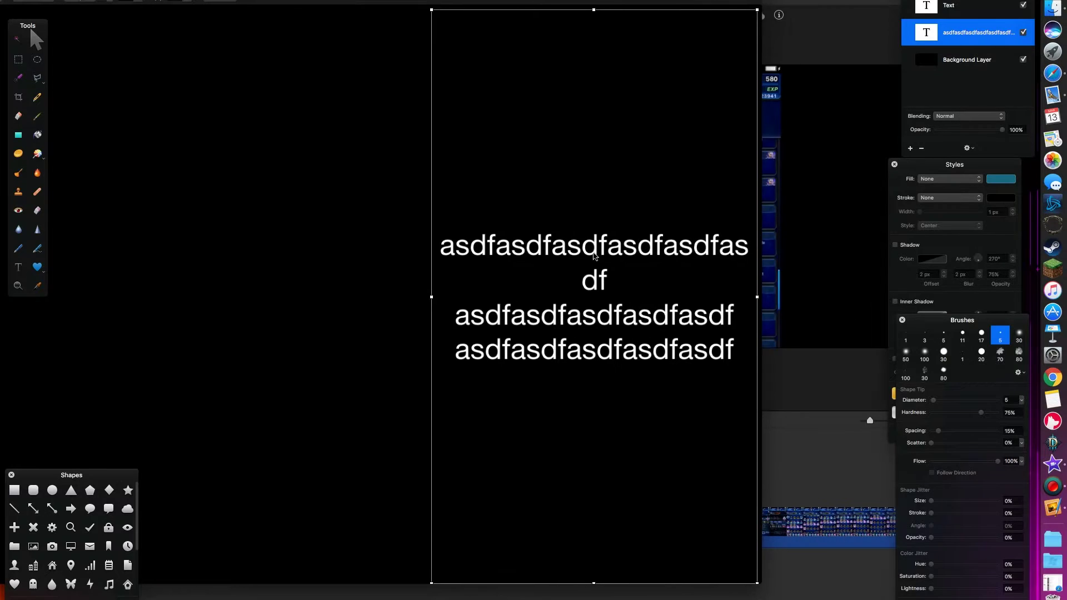
# - Inspect the multi-line "asdf" text in editing mode and return to the background layer without changing the text
pyautogui.doubleClick(614, 259)
pyautogui.press('super+a')
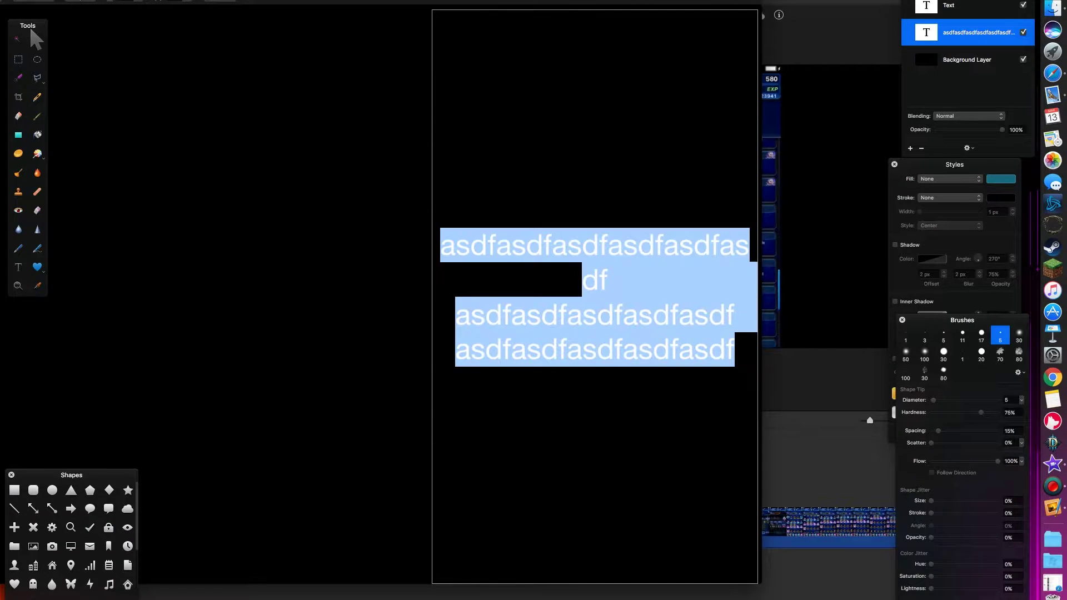
pyautogui.moveTo(294, 10); pyautogui.dragTo(329, 1)
pyautogui.click(603, 260)
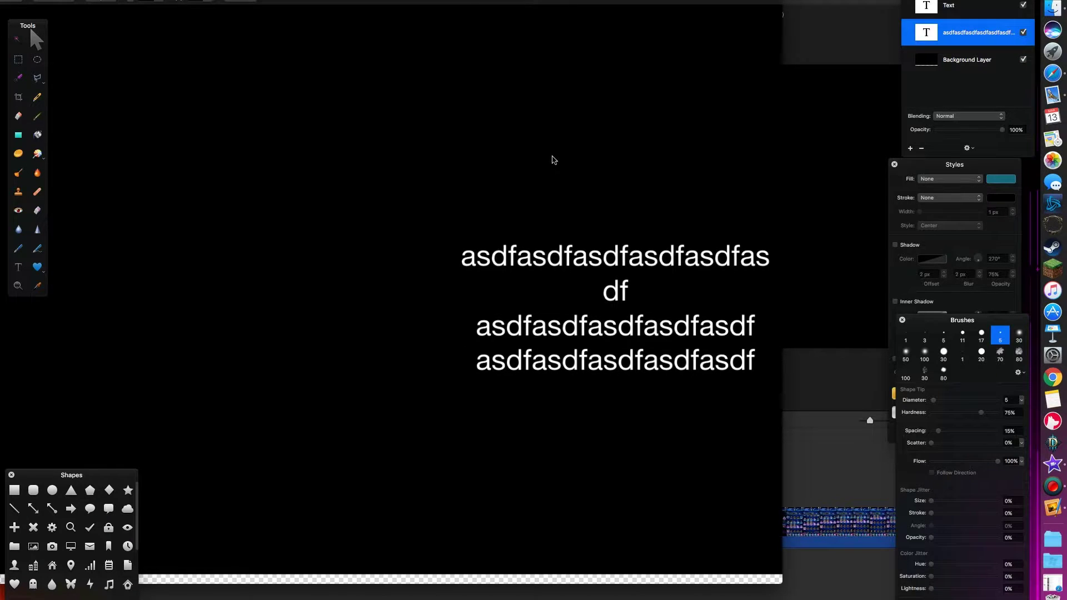
pyautogui.click(352, 232)
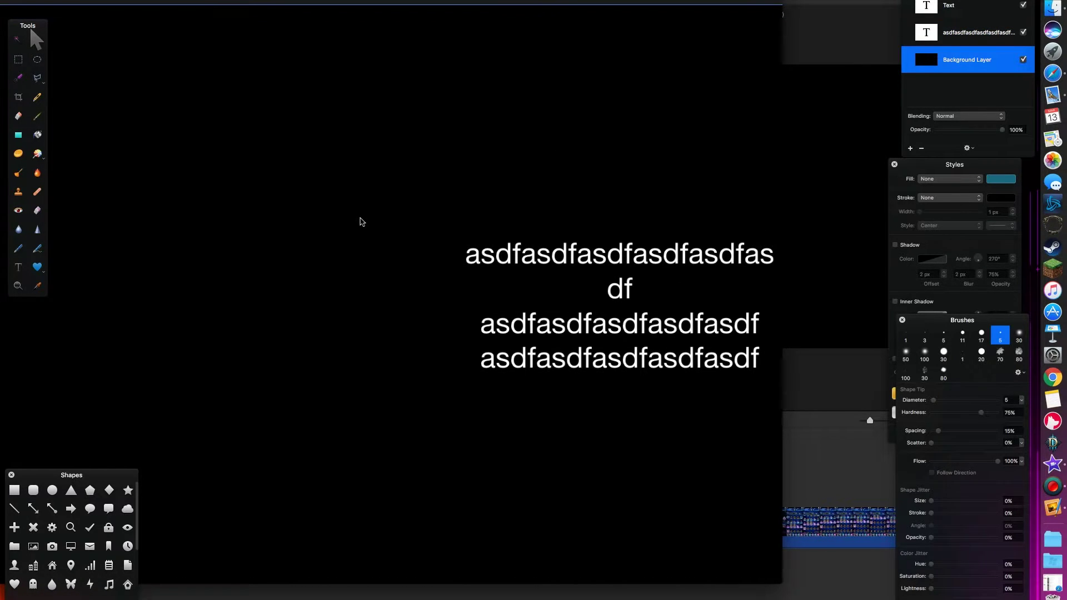
pyautogui.doubleClick(606, 265)
pyautogui.click(284, 234)
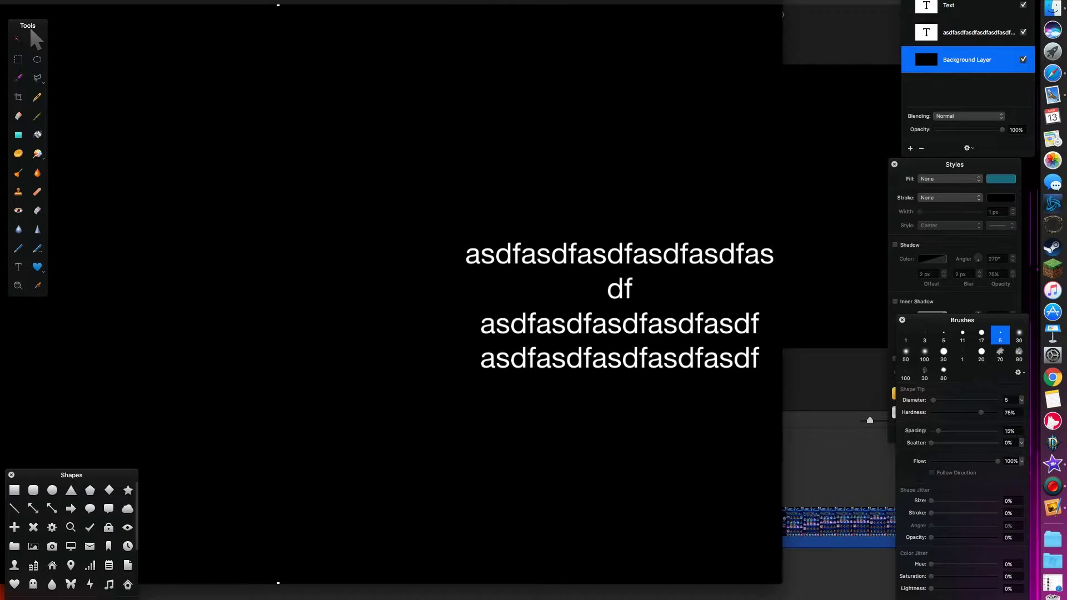
pyautogui.moveTo(501, 1); pyautogui.dragTo(700, 11)
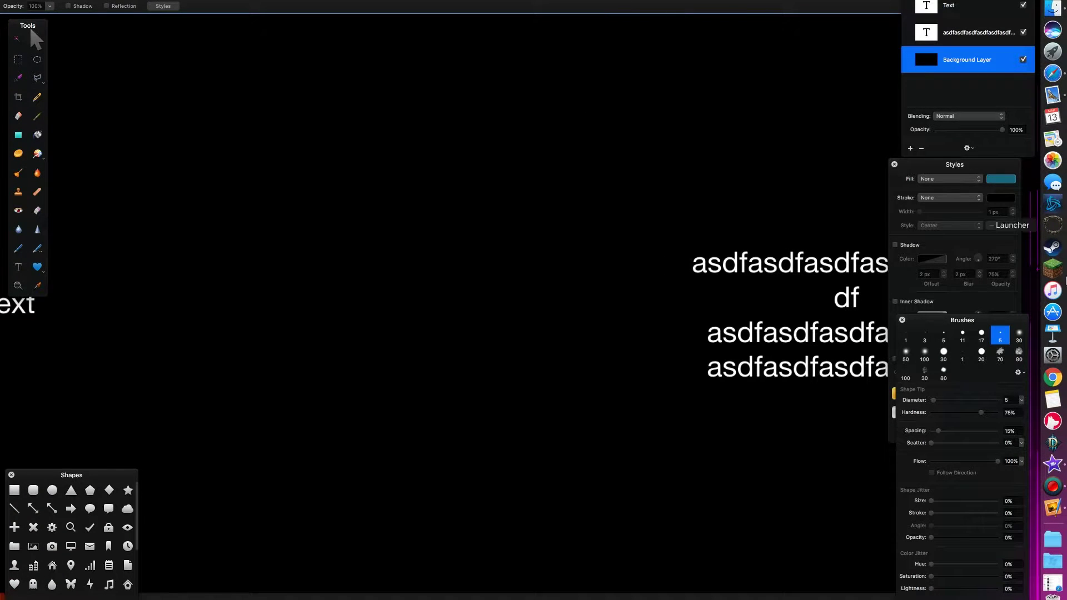
# - Switch to iMovie, place bg.png from the Desktop above the gameplay clip near 1:31, and extend its end past the main clip's dark section
pyautogui.click(1052, 464)
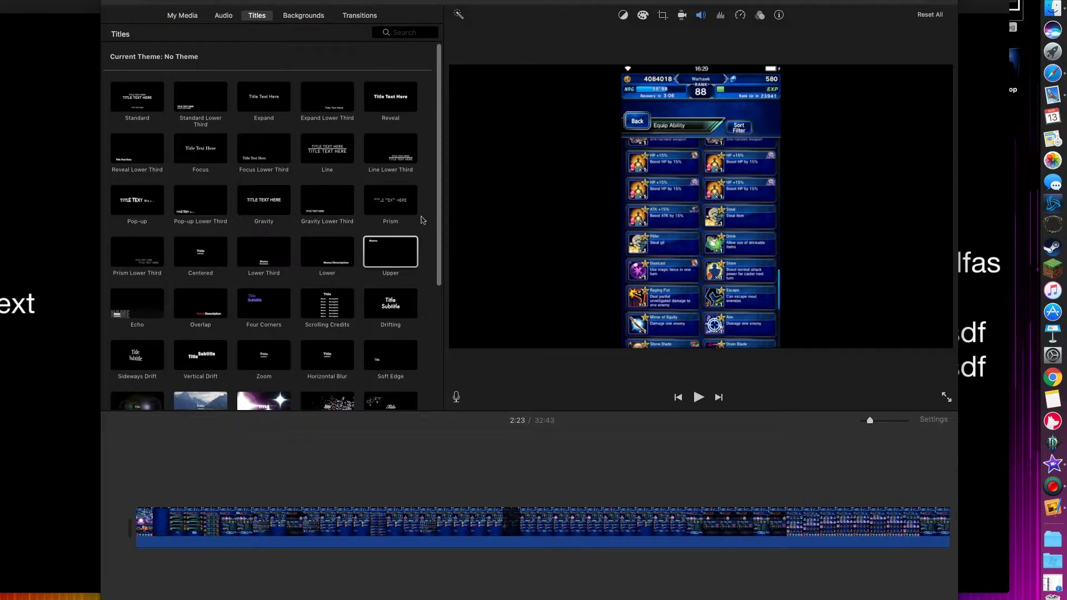
pyautogui.click(1052, 8)
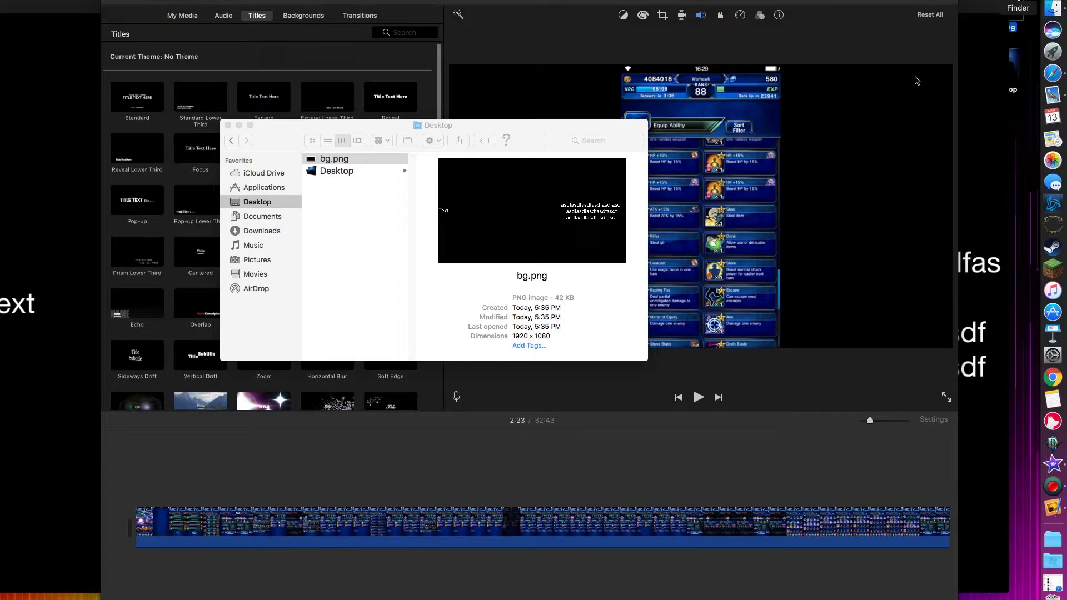
pyautogui.click(338, 161)
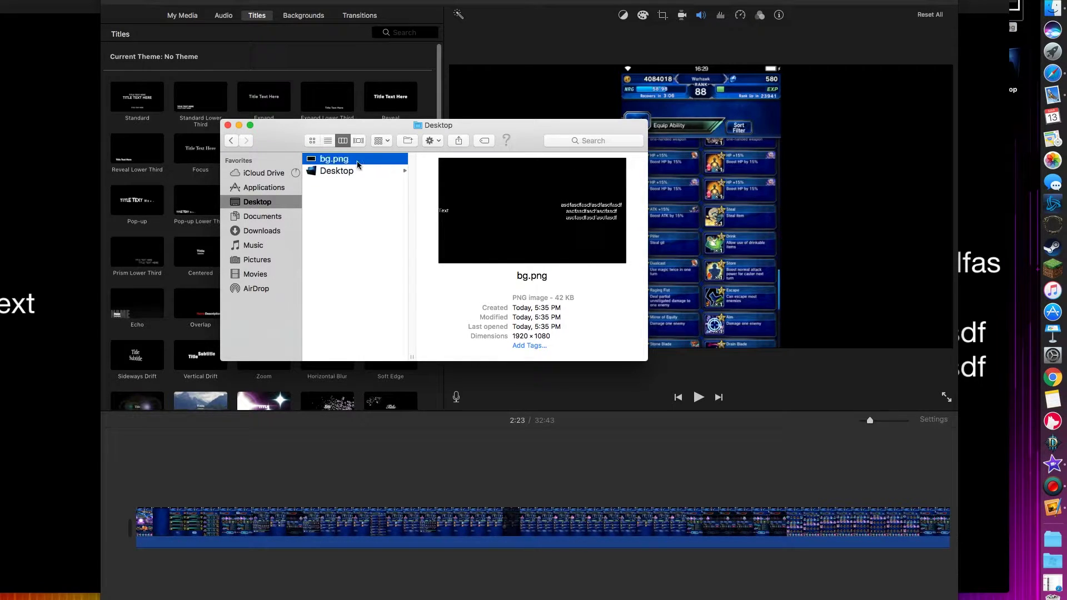
pyautogui.moveTo(343, 164); pyautogui.dragTo(371, 495)
pyautogui.click(372, 494)
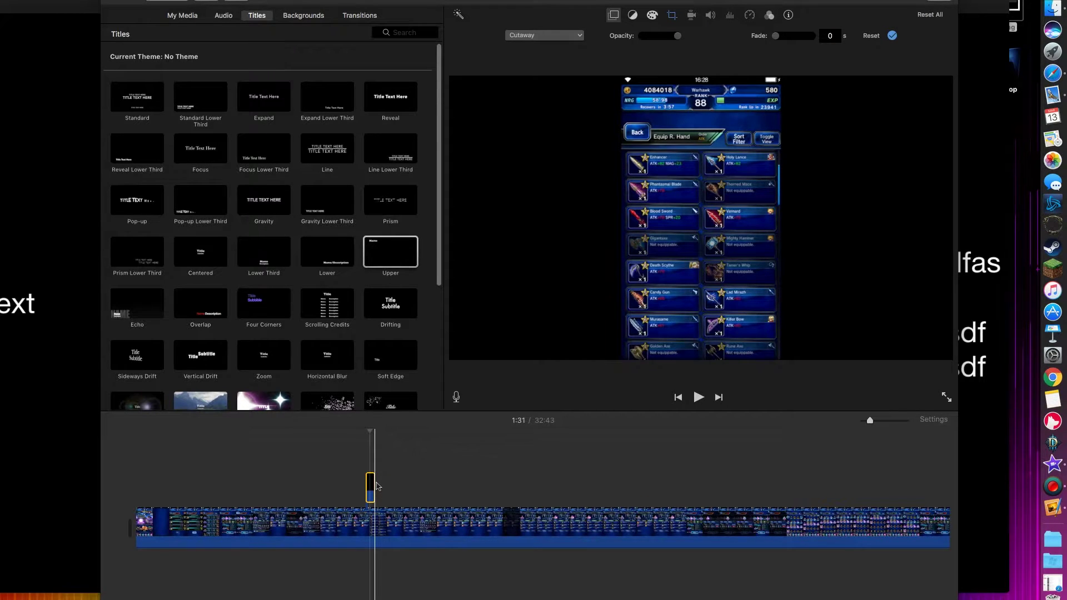
pyautogui.click(374, 485)
pyautogui.moveTo(375, 485); pyautogui.dragTo(578, 484)
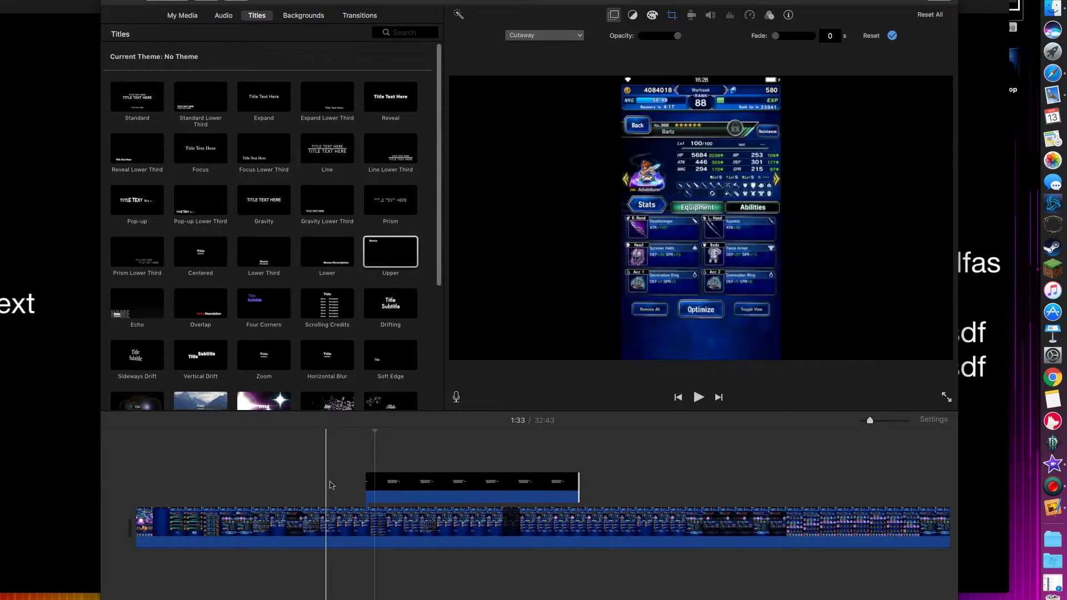
# - Set the crop style of the bg.png overlay to Fit
pyautogui.click(441, 488)
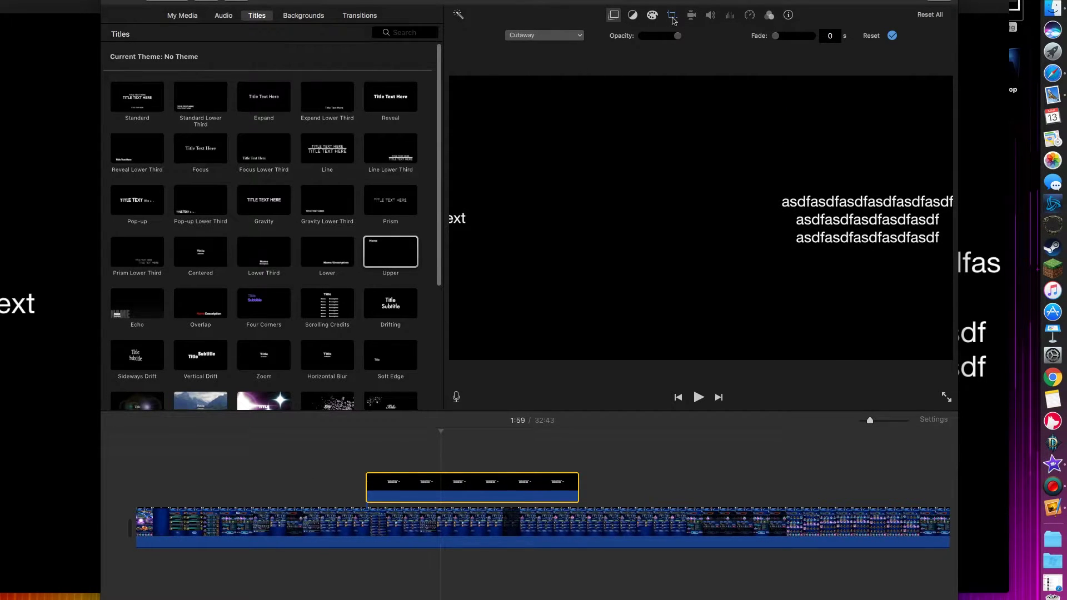
pyautogui.click(672, 17)
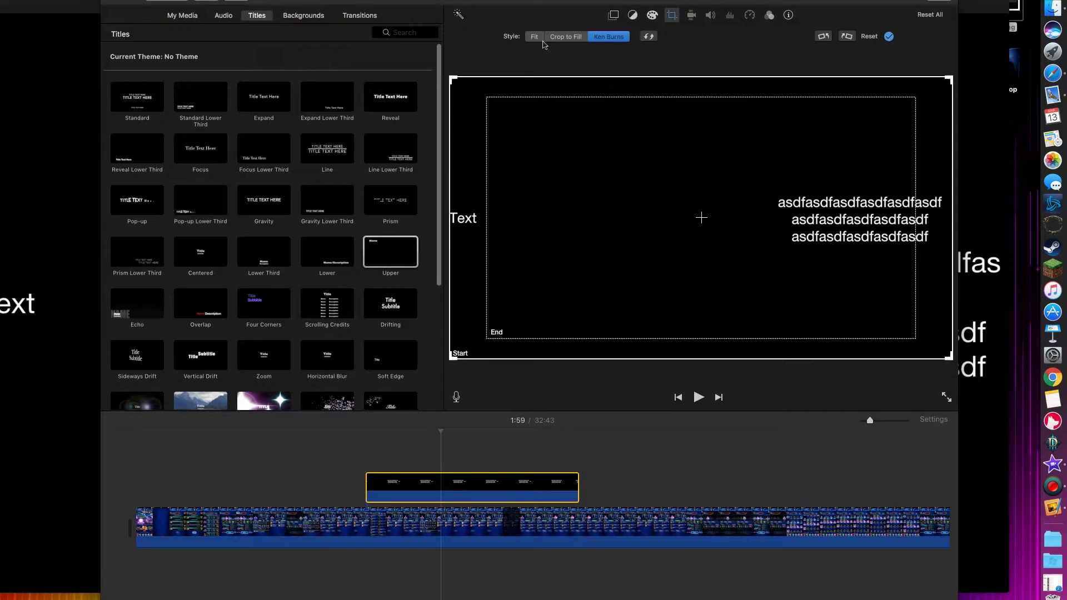
pyautogui.click(535, 36)
pyautogui.click(673, 14)
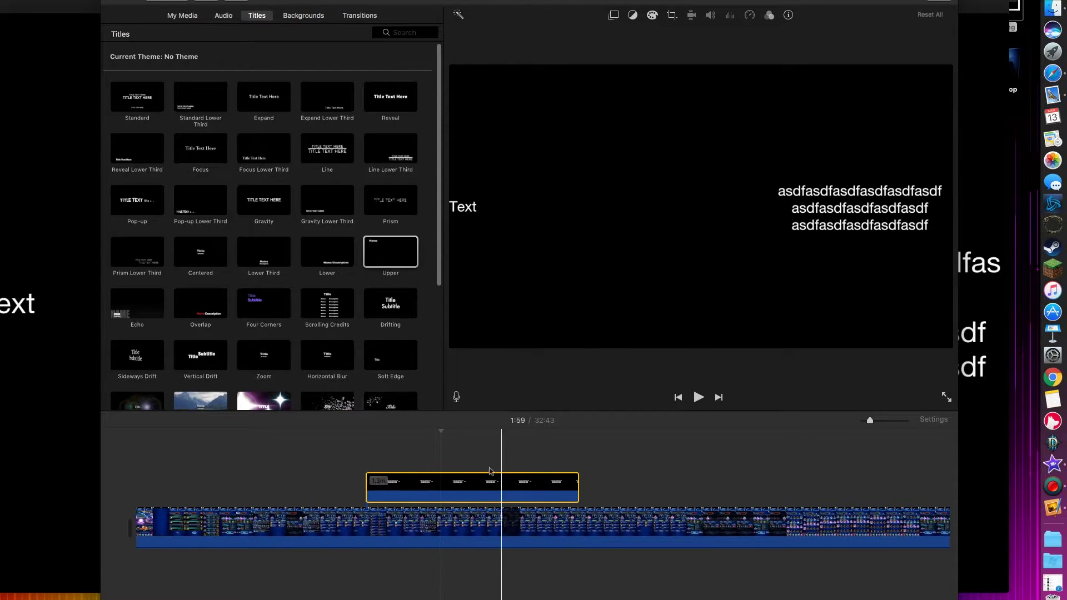
# - Change the bg.png overlay style to Picture in Picture and try repositioning its inset over the gameplay video
pyautogui.click(616, 17)
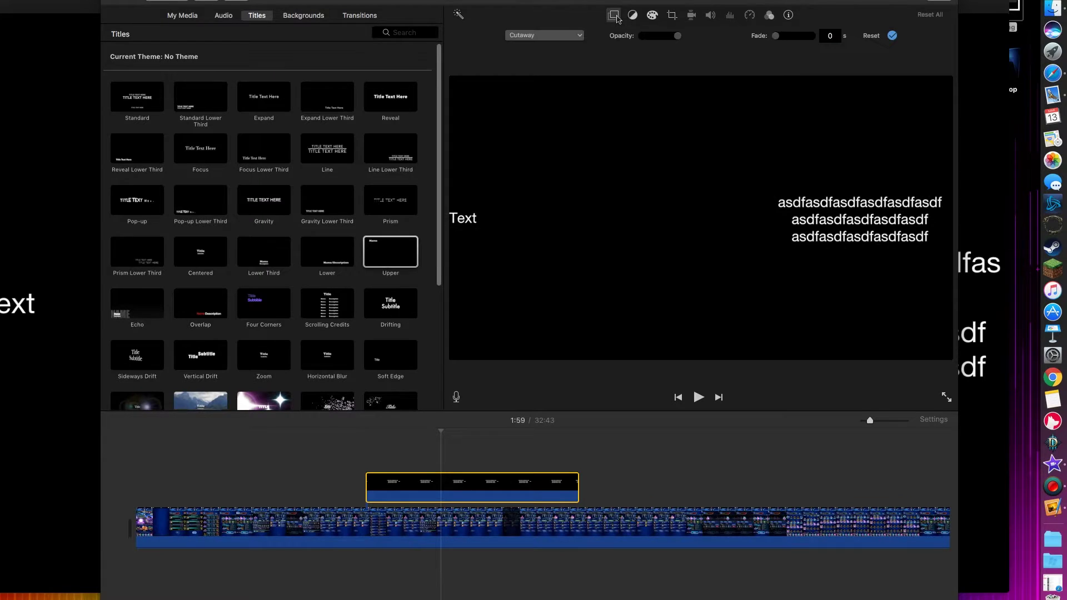
pyautogui.click(557, 36)
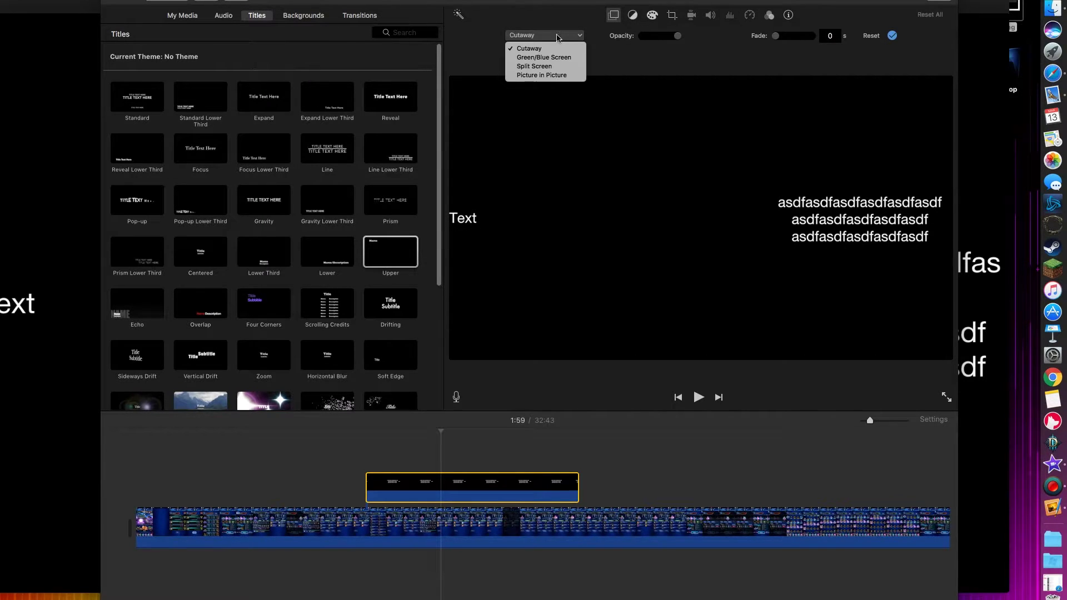
pyautogui.click(550, 76)
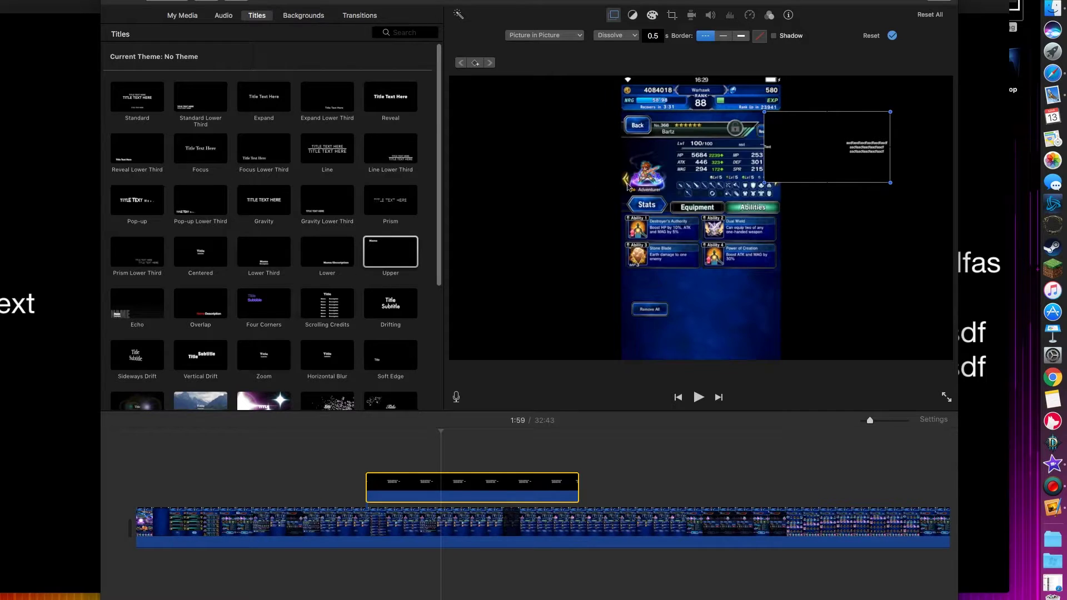
pyautogui.moveTo(829, 151); pyautogui.dragTo(665, 260)
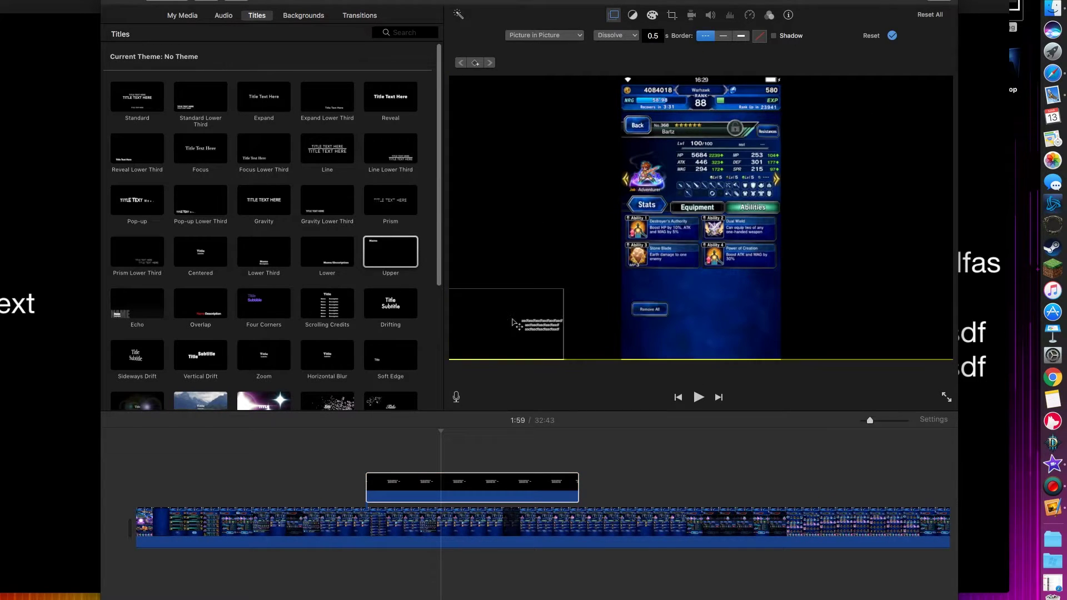
pyautogui.moveTo(567, 285); pyautogui.dragTo(749, 200)
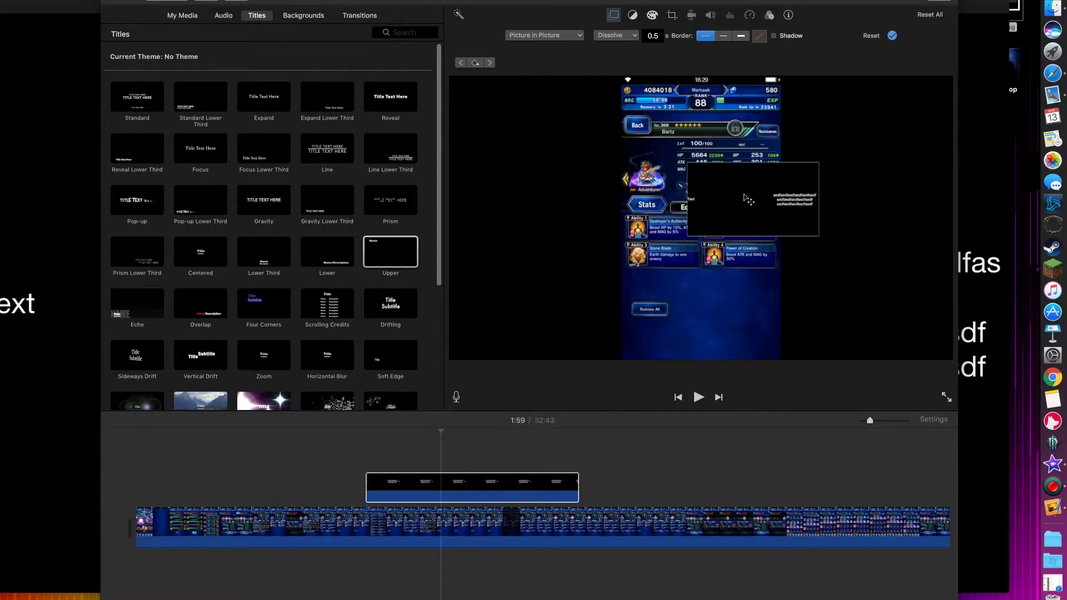
# - Set the picture-in-picture transition to Swap and enlarge the gameplay inset until it fills the whole frame
pyautogui.click(621, 36)
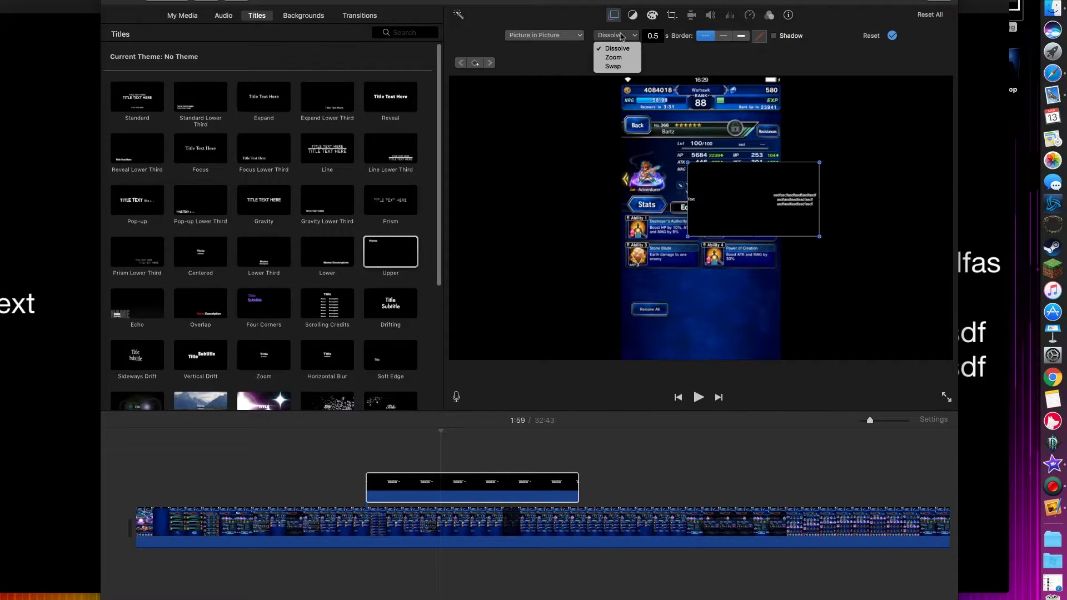
pyautogui.click(616, 66)
pyautogui.moveTo(757, 183); pyautogui.dragTo(532, 293)
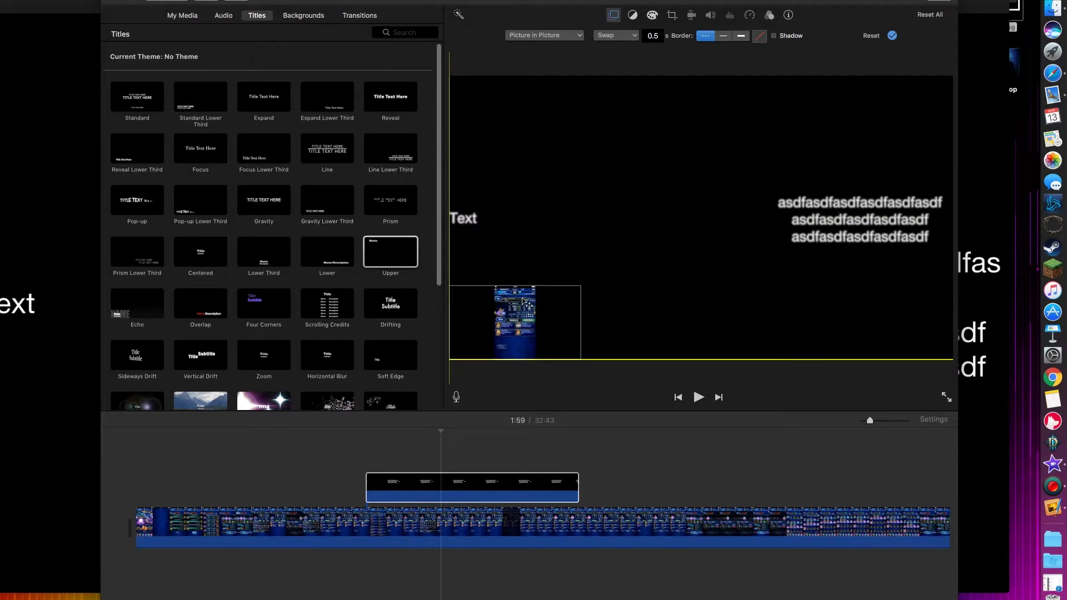
pyautogui.moveTo(594, 274); pyautogui.dragTo(956, 136)
pyautogui.moveTo(567, 146); pyautogui.dragTo(672, 178)
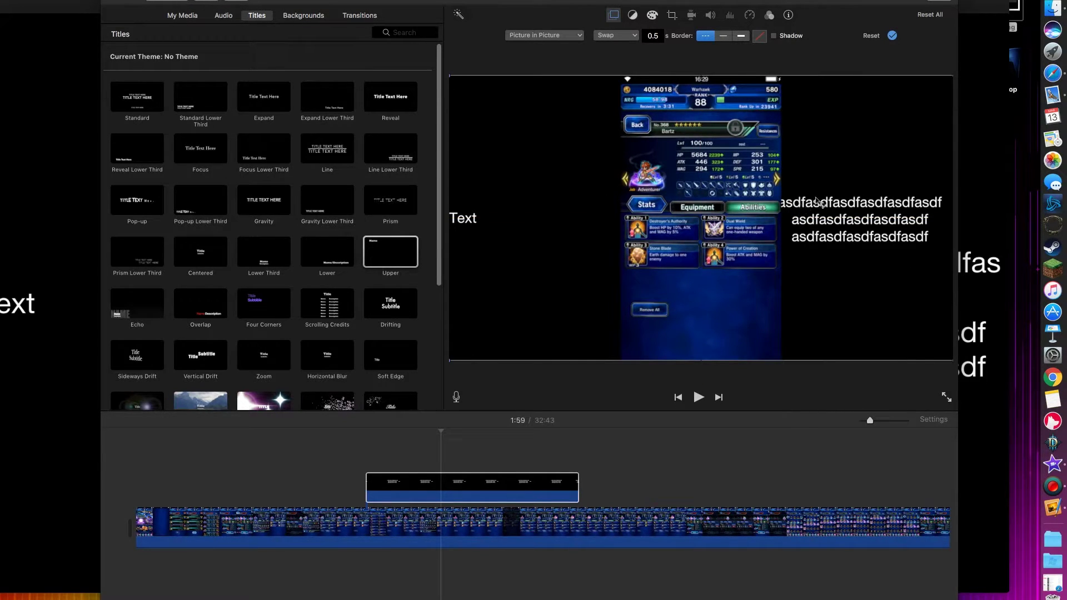
# - Switch to Pixelmator and narrow the multi-line "asdf" text box further from its left edge
pyautogui.click(996, 282)
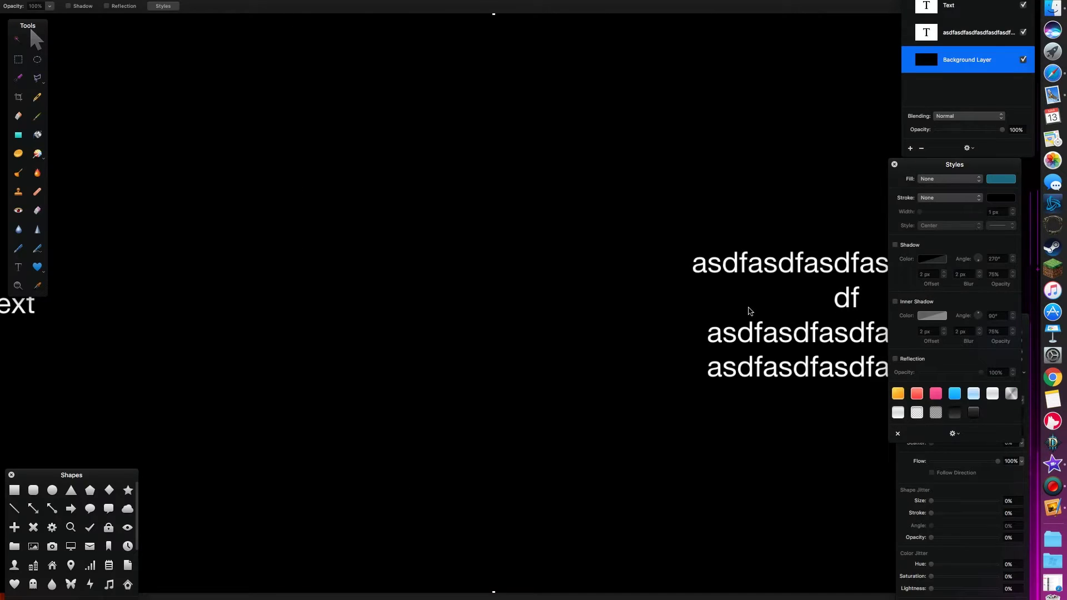
pyautogui.doubleClick(703, 291)
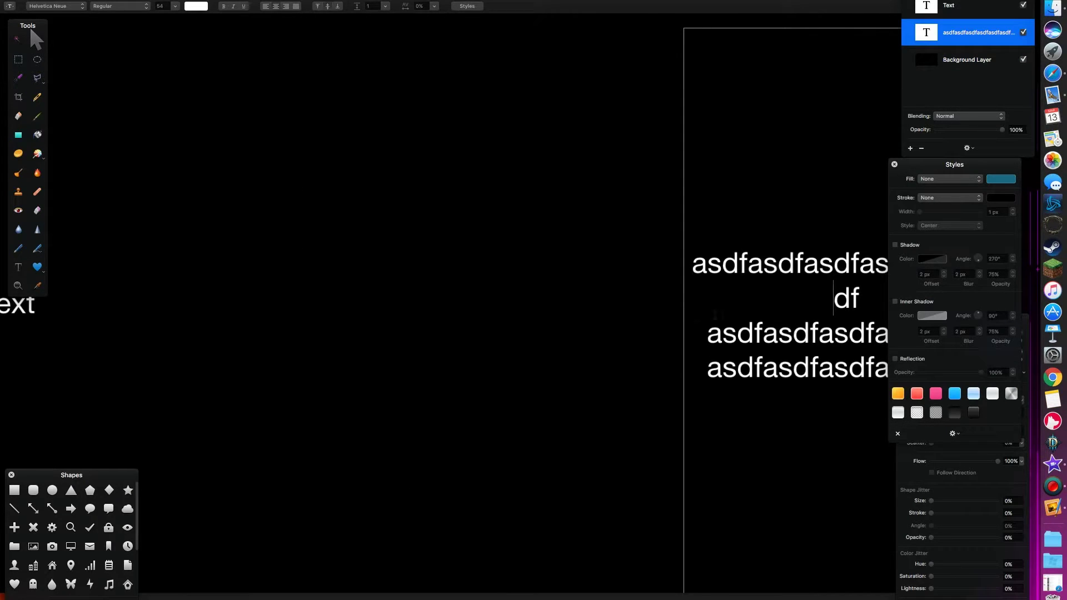
pyautogui.click(615, 302)
pyautogui.click(721, 287)
pyautogui.moveTo(684, 315); pyautogui.dragTo(725, 315)
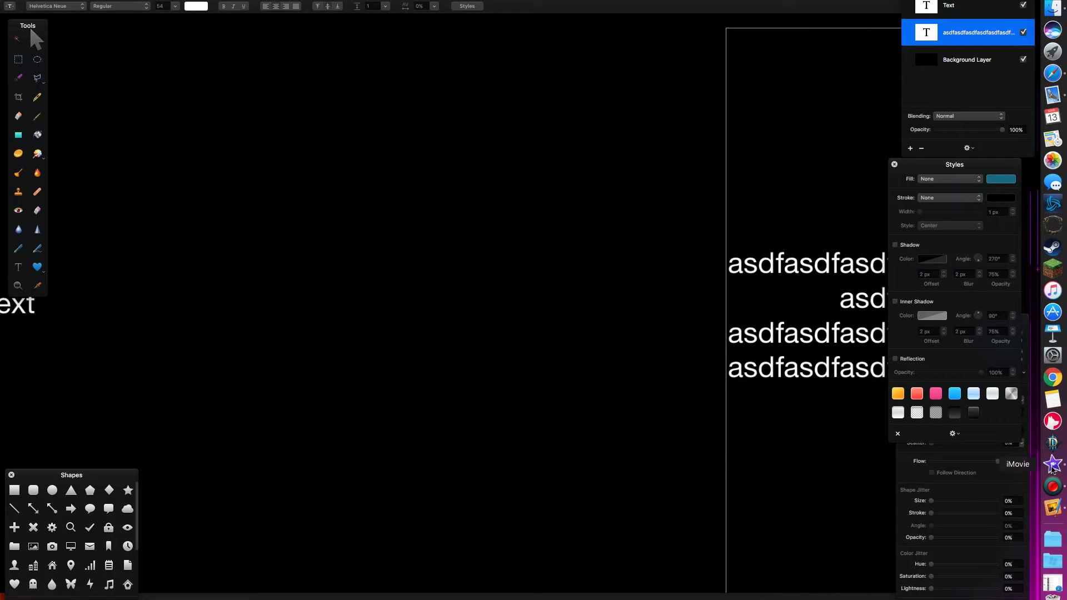
# - Place bg.png from the Desktop into the Pixelmator document as a layer and delete that layer again
pyautogui.click(1053, 466)
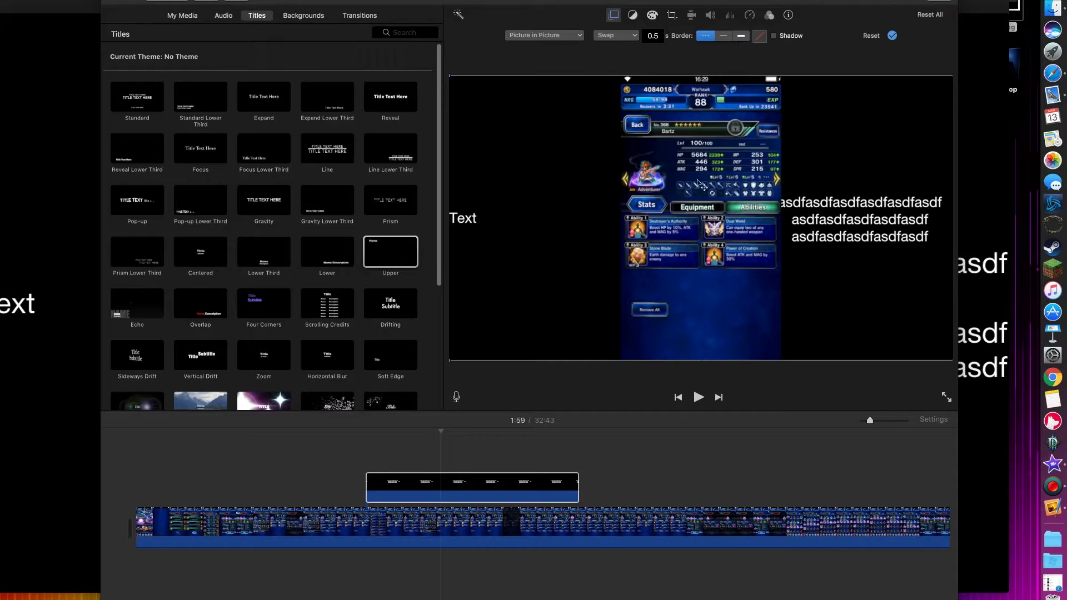
pyautogui.click(14, 330)
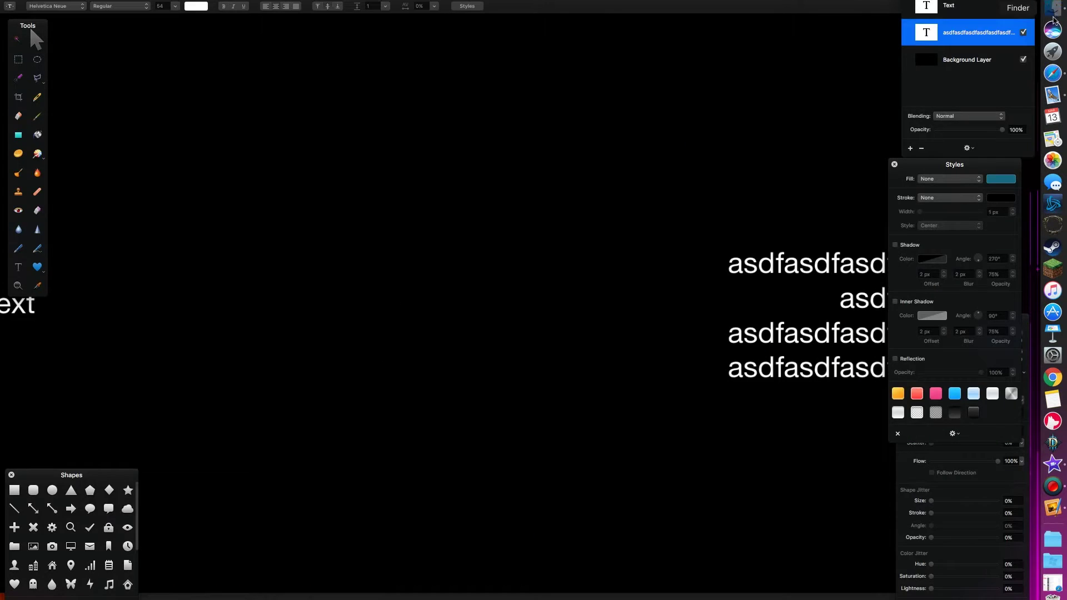
pyautogui.click(1052, 9)
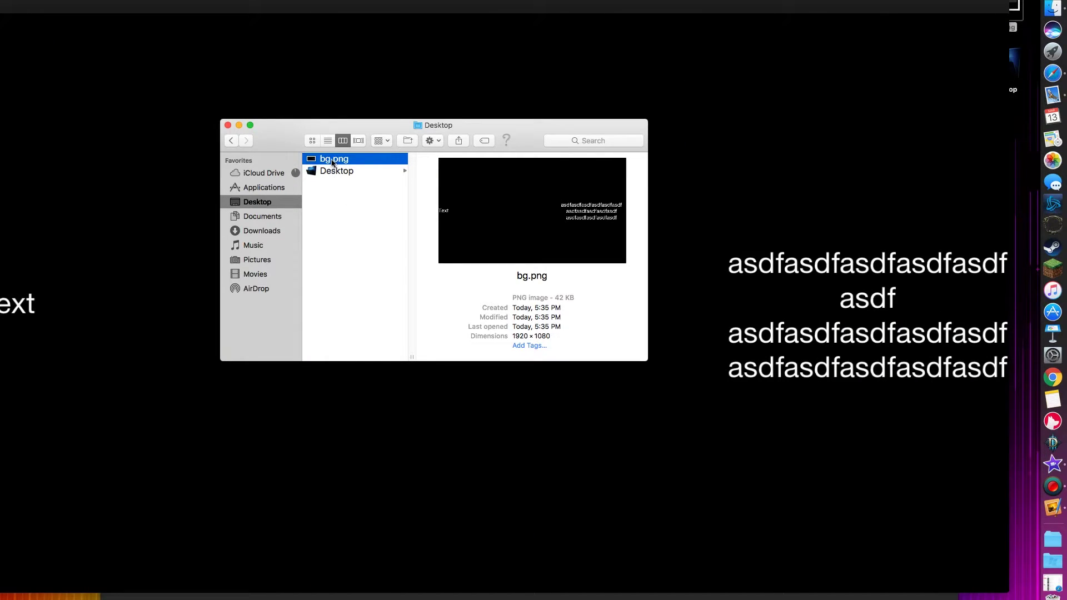
pyautogui.moveTo(345, 165); pyautogui.dragTo(767, 182)
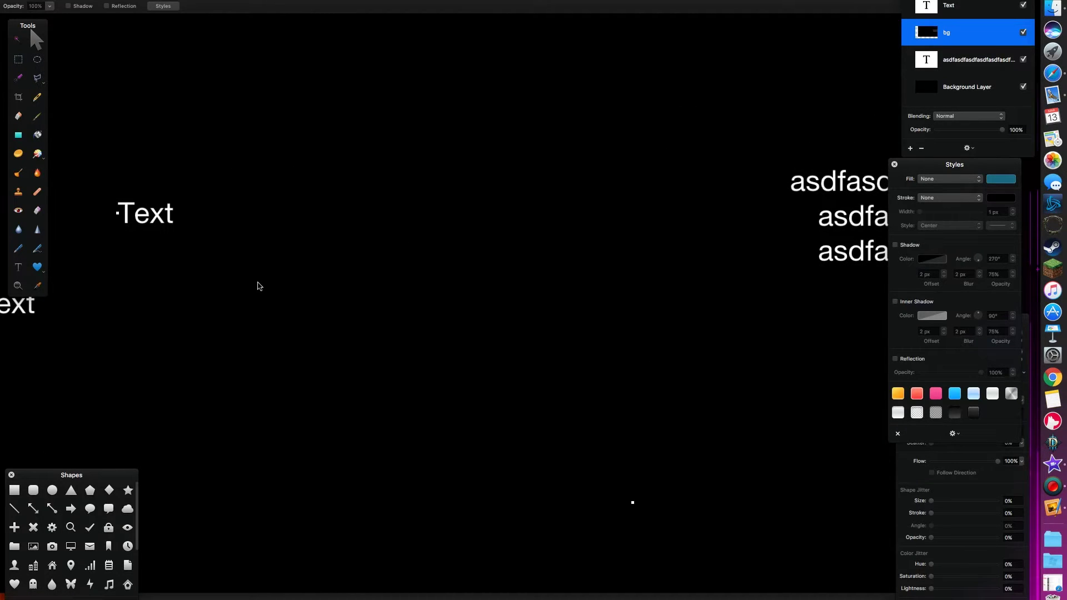
pyautogui.press('BackSpace')
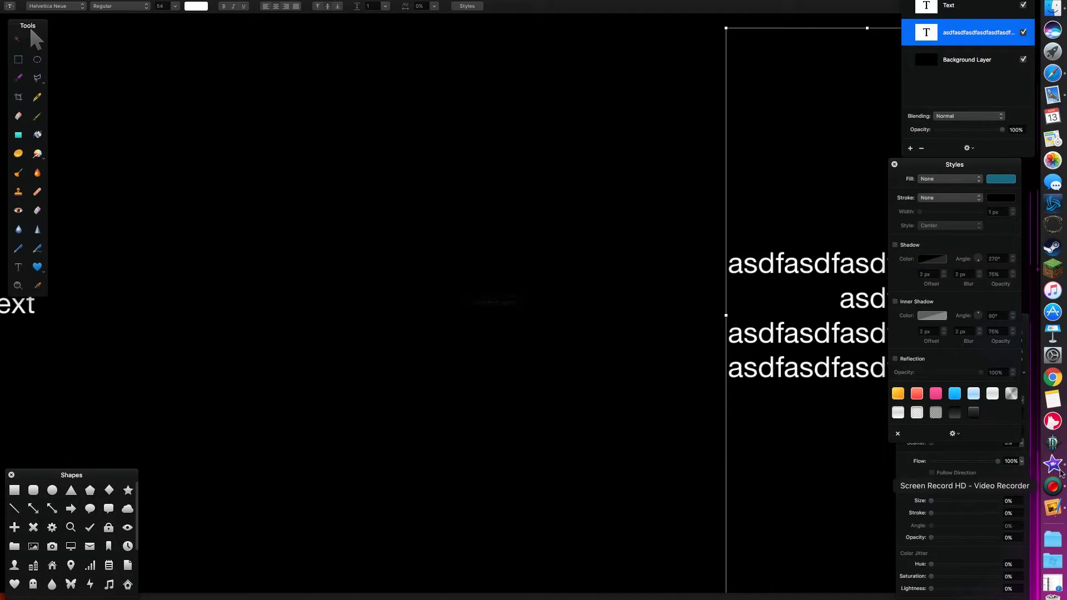
# - Switch to iMovie, shift the bg.png overlay earlier to end just before the main clip's dark section, and extend its start earlier
pyautogui.press('super+Tab')
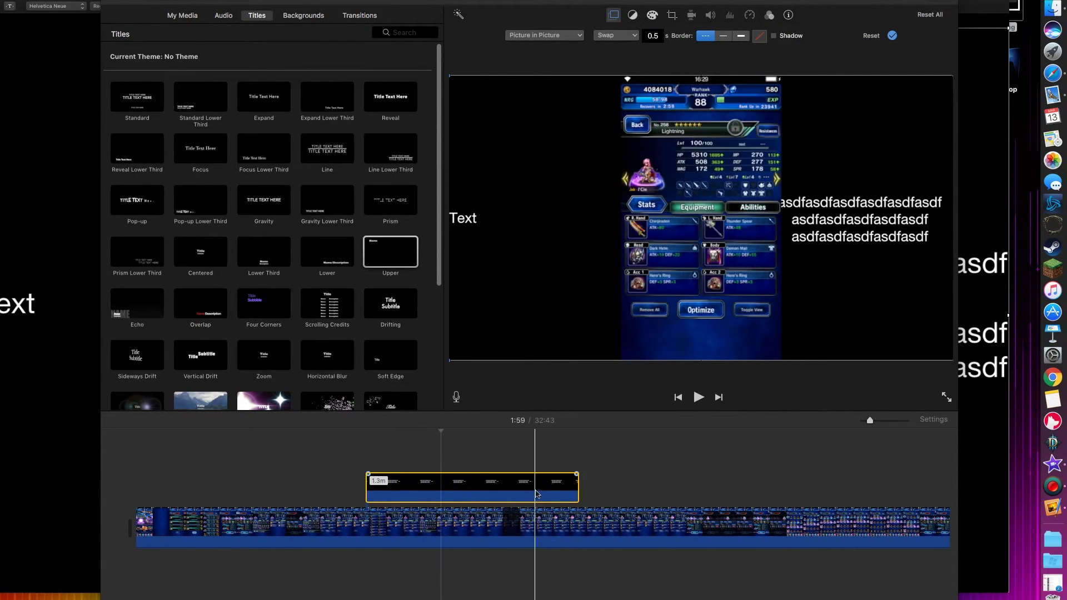
pyautogui.moveTo(362, 487); pyautogui.dragTo(277, 487)
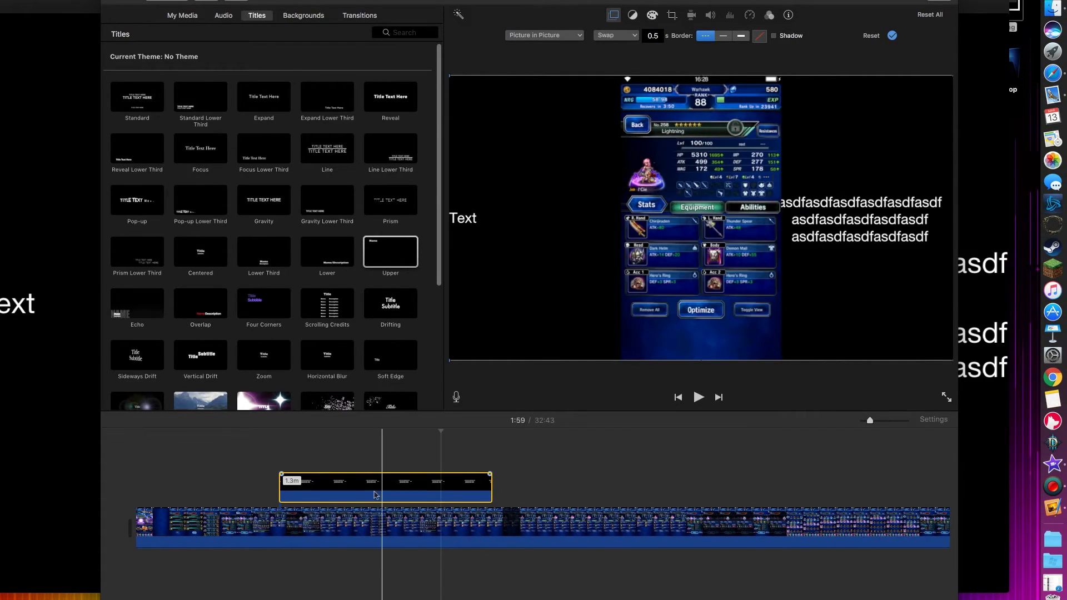
pyautogui.moveTo(280, 495); pyautogui.dragTo(243, 496)
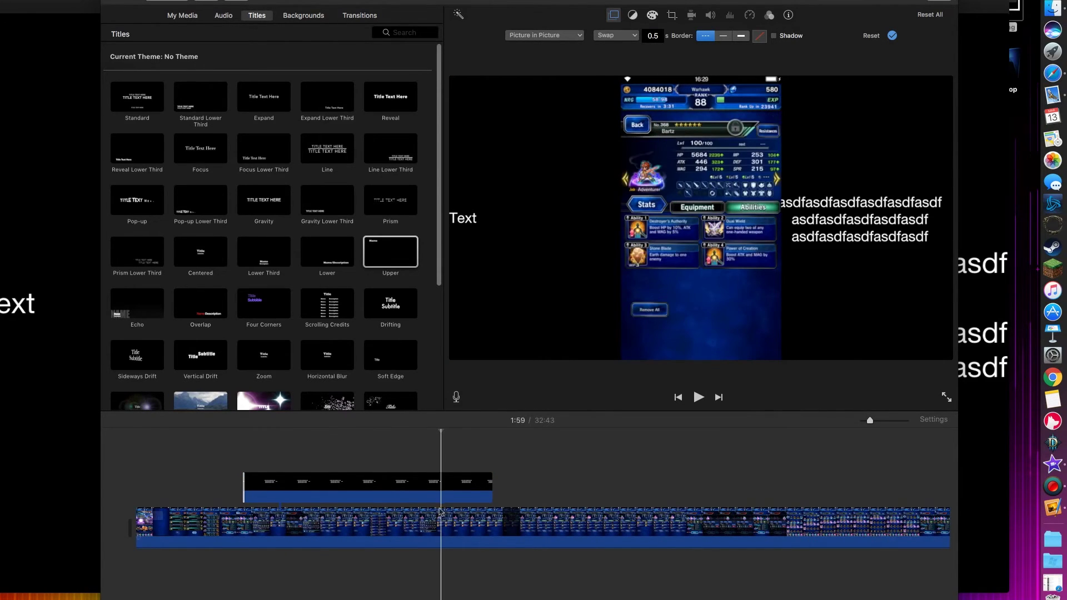